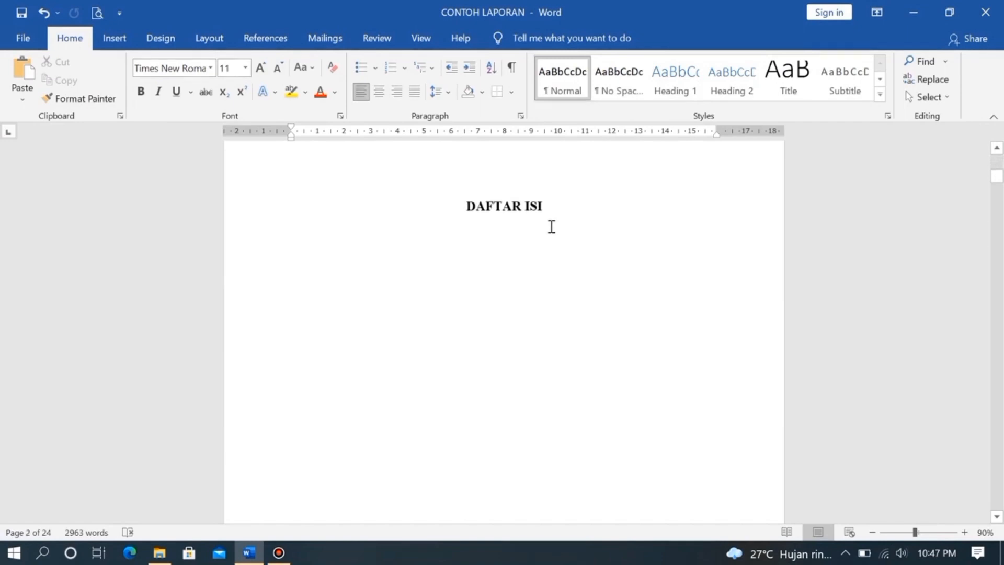
Look through the report's preface, empty table of contents page and first chapter, checking their titles, subheadings and page numbering
scroll(564, 374, "down", 1)
scroll(564, 374, "up", 10)
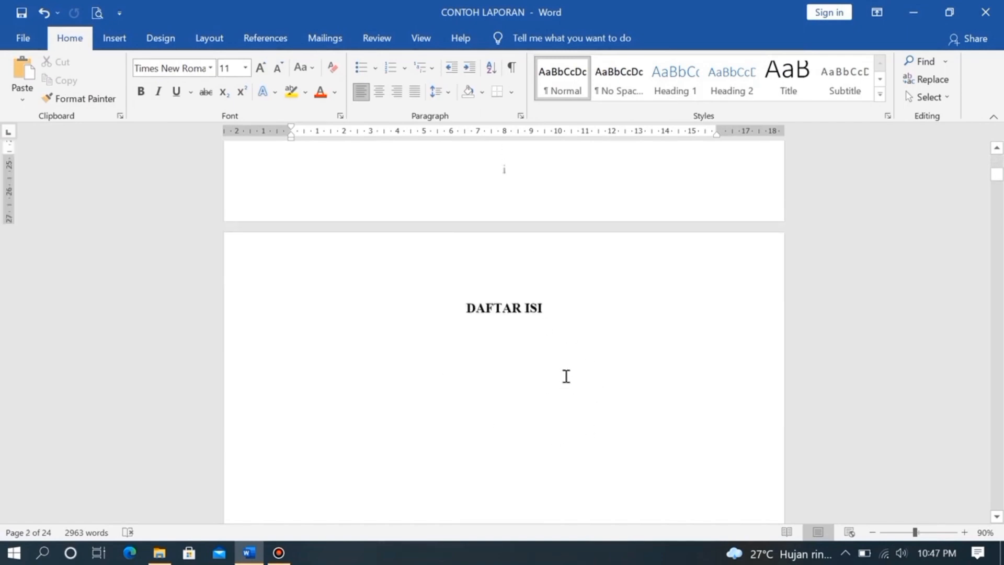
scroll(566, 370, "down", 5)
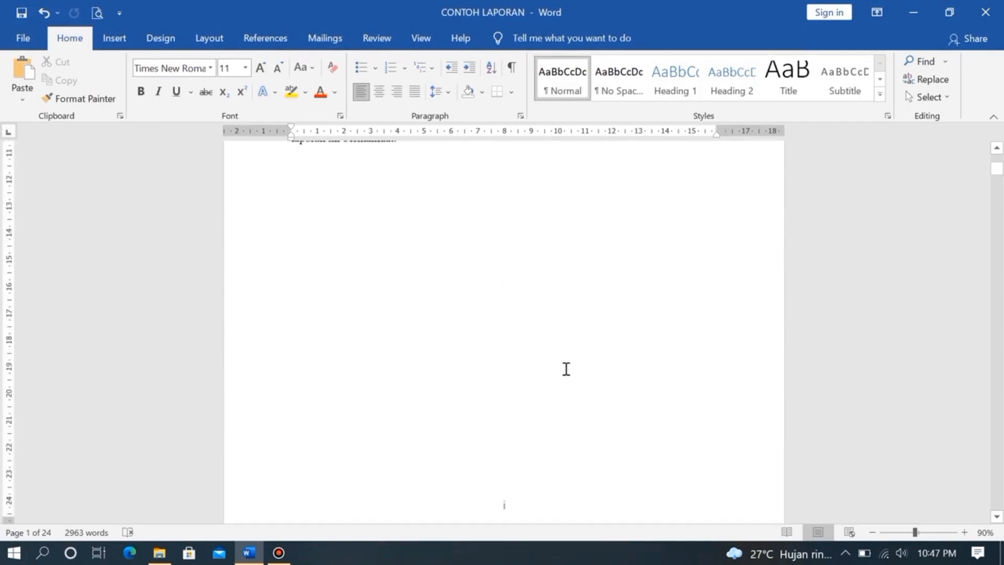
scroll(565, 370, "down", 9)
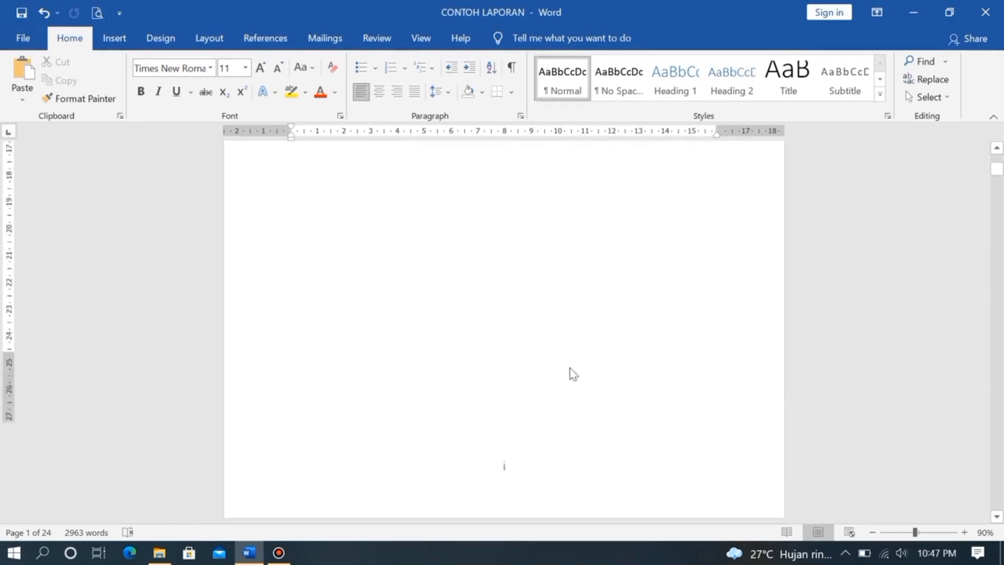
scroll(559, 344, "down", 12)
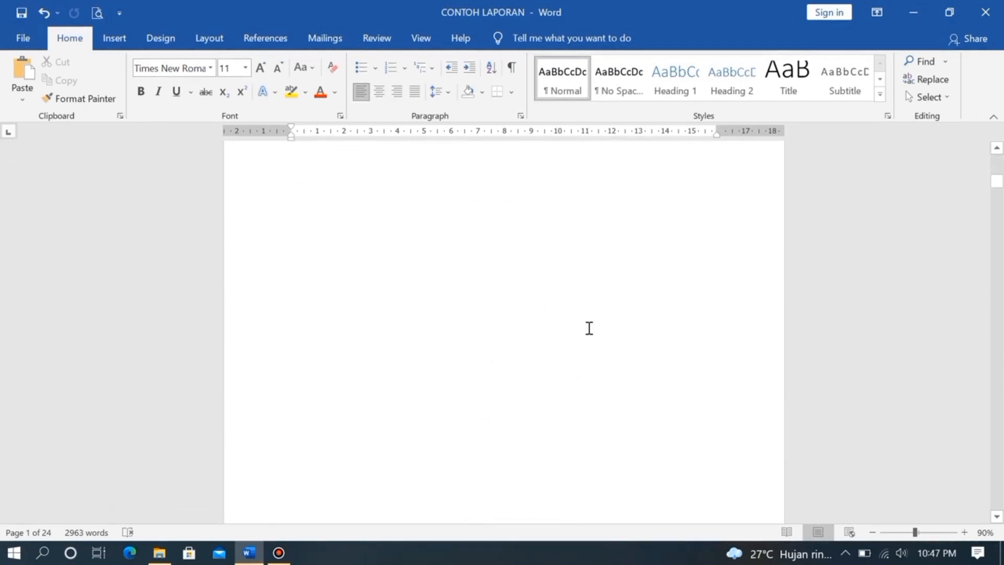
scroll(490, 265, "down", 10)
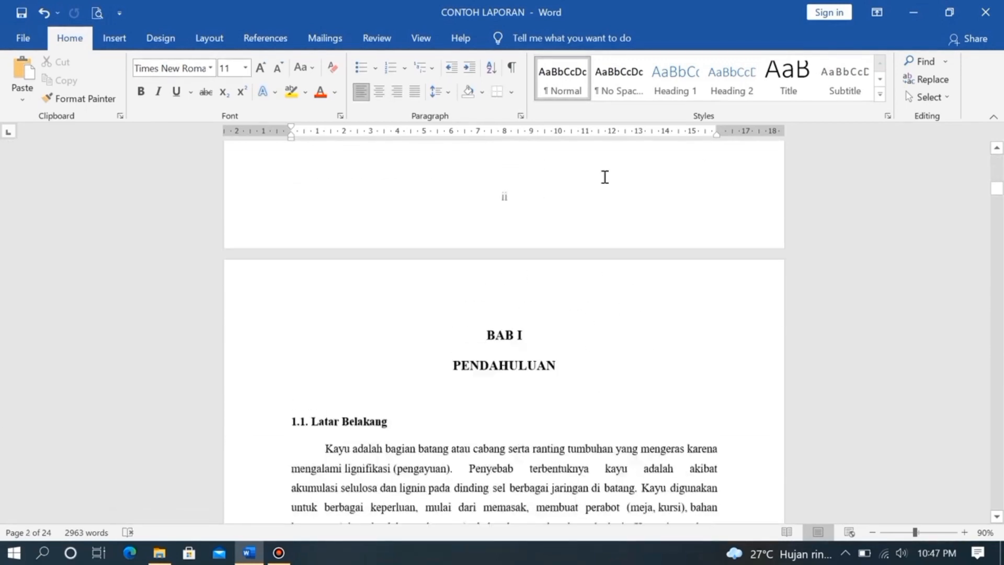
scroll(540, 337, "down", 2)
key("ctrl+Home")
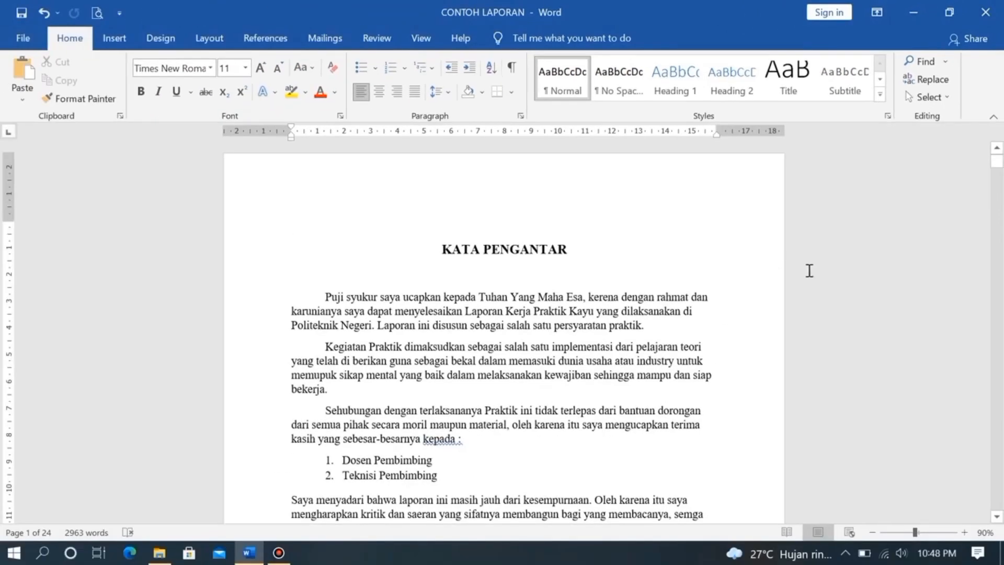
scroll(741, 253, "down", 12)
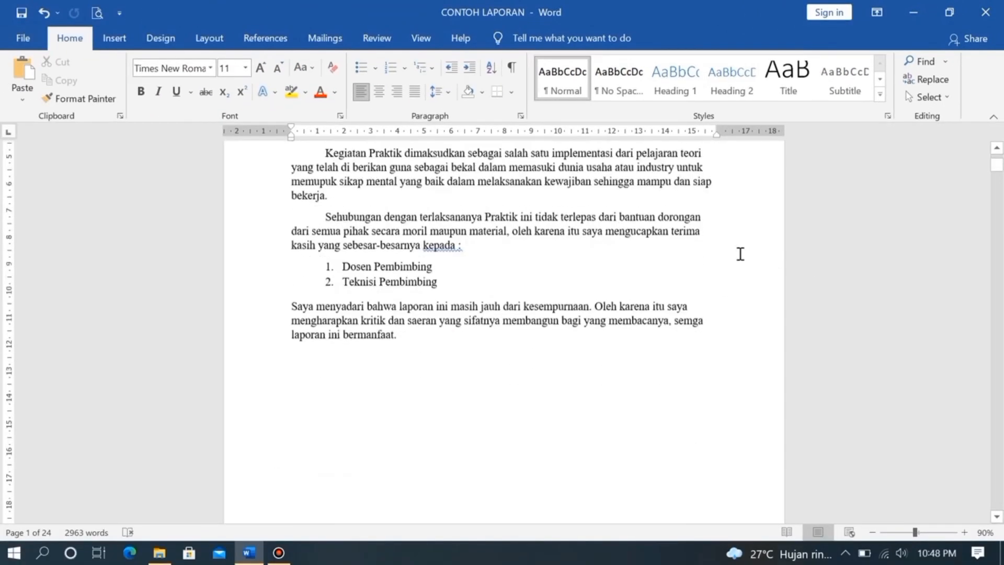
scroll(760, 249, "down", 10)
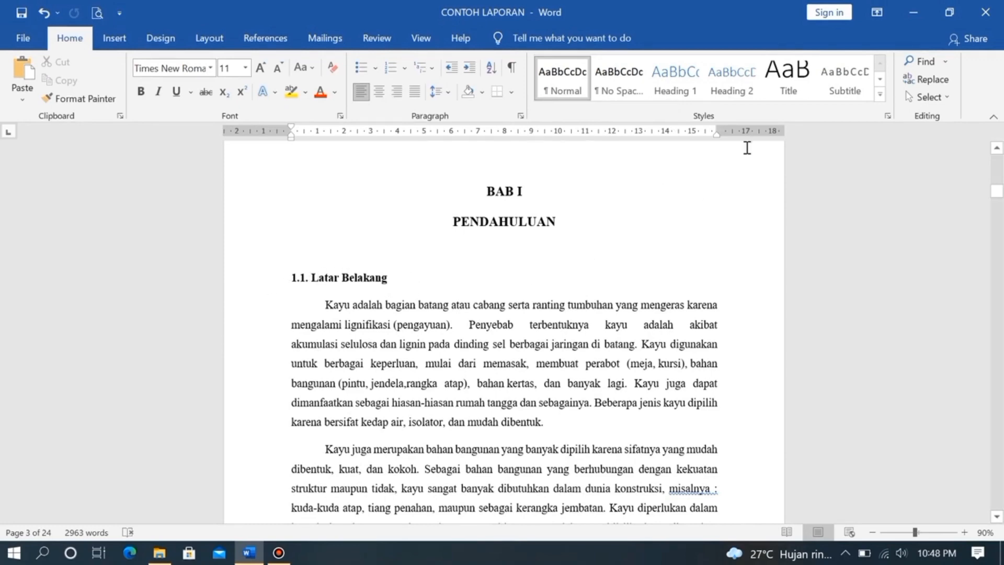
scroll(680, 267, "down", 6)
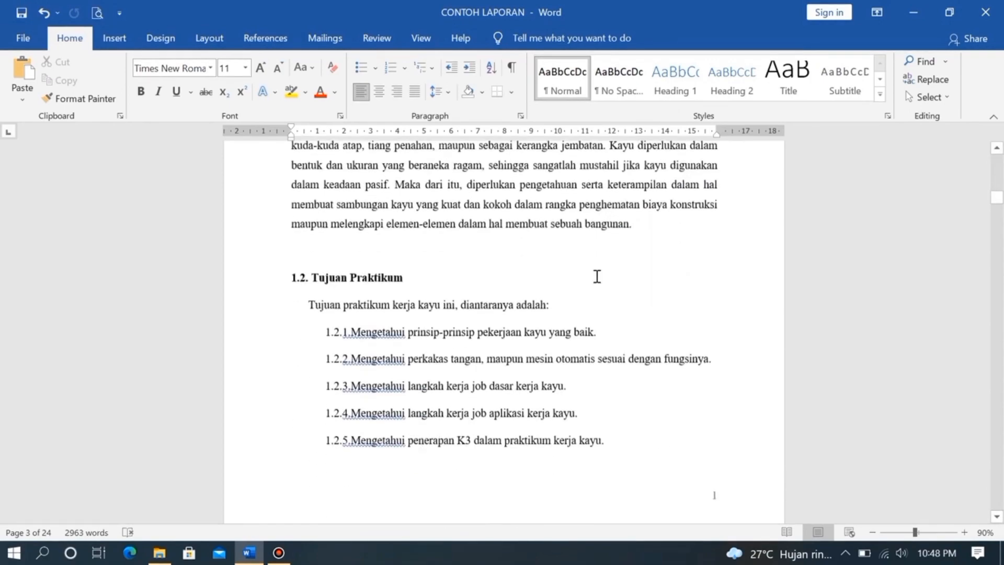
scroll(598, 277, "down", 4)
scroll(449, 256, "up", 3)
scroll(861, 226, "up", 10)
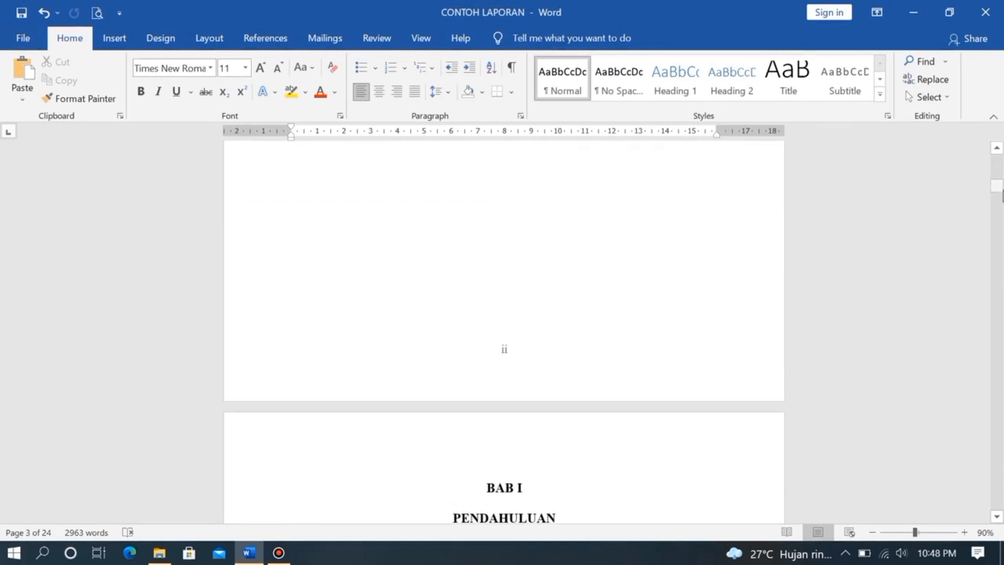
Update the Heading 1 style to match the formatting of the "KATA PENGANTAR" title on the first page
left_click_drag(999, 189, 997, 158)
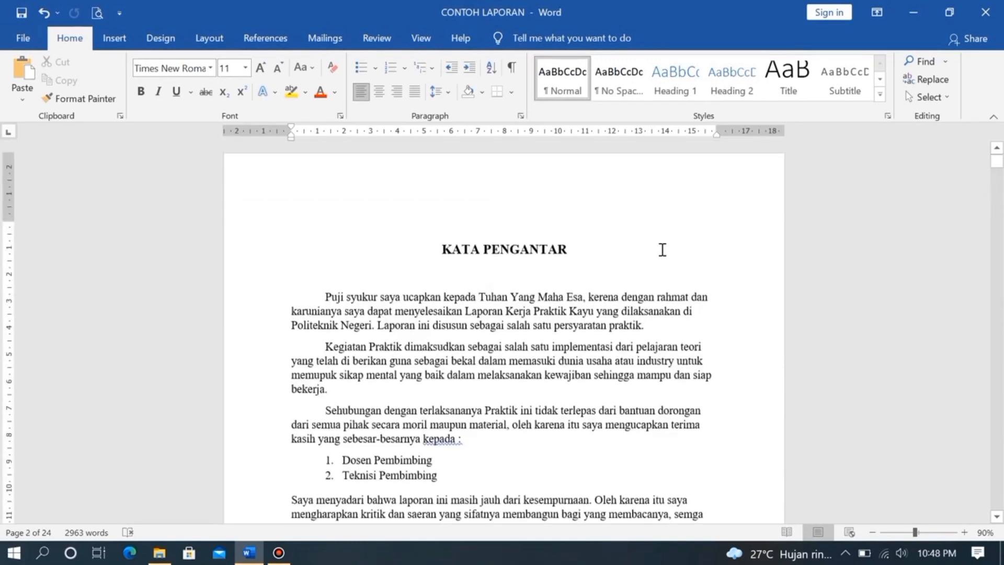
left_click(441, 249)
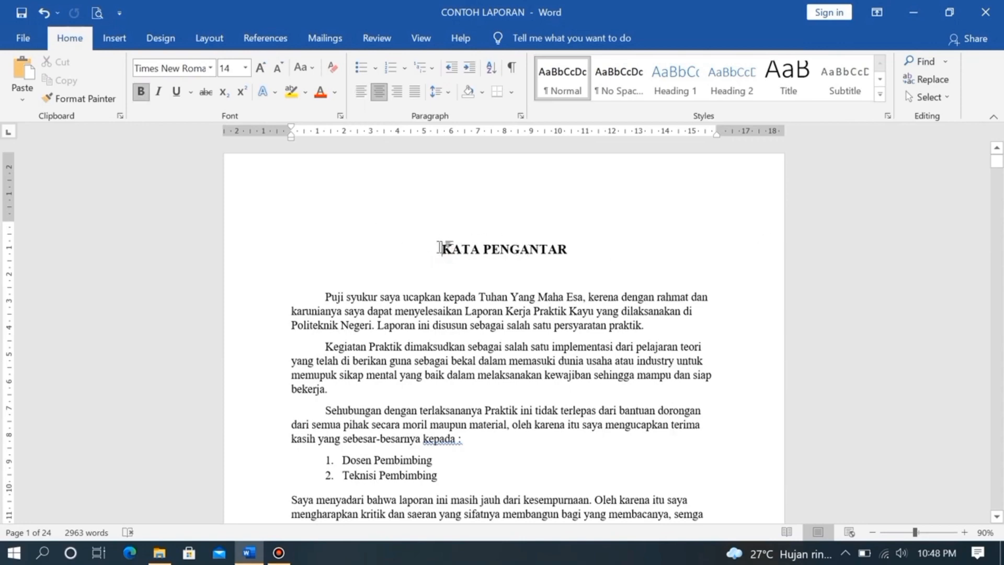
left_click_drag(439, 248, 584, 249)
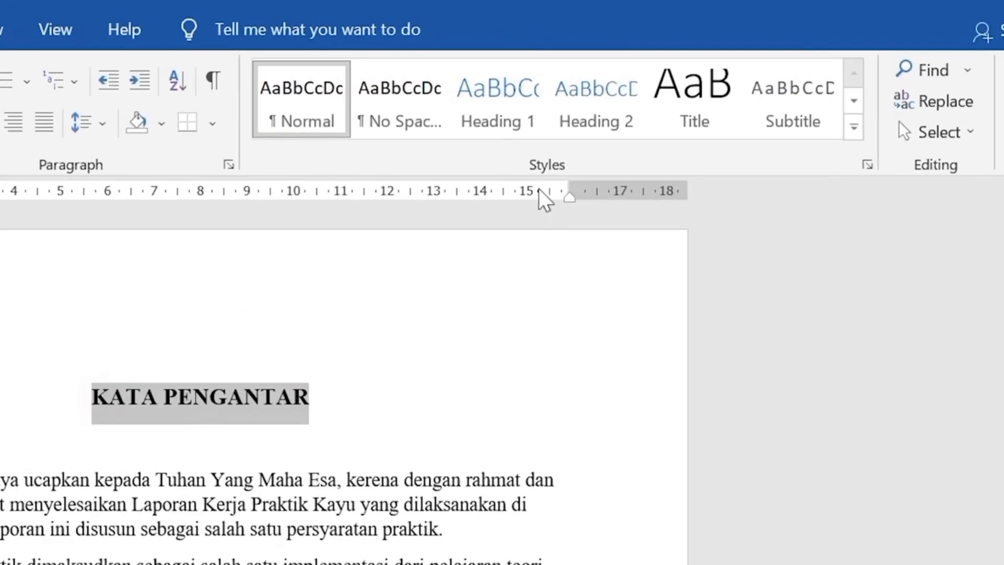
left_click(501, 108)
right_click(502, 110)
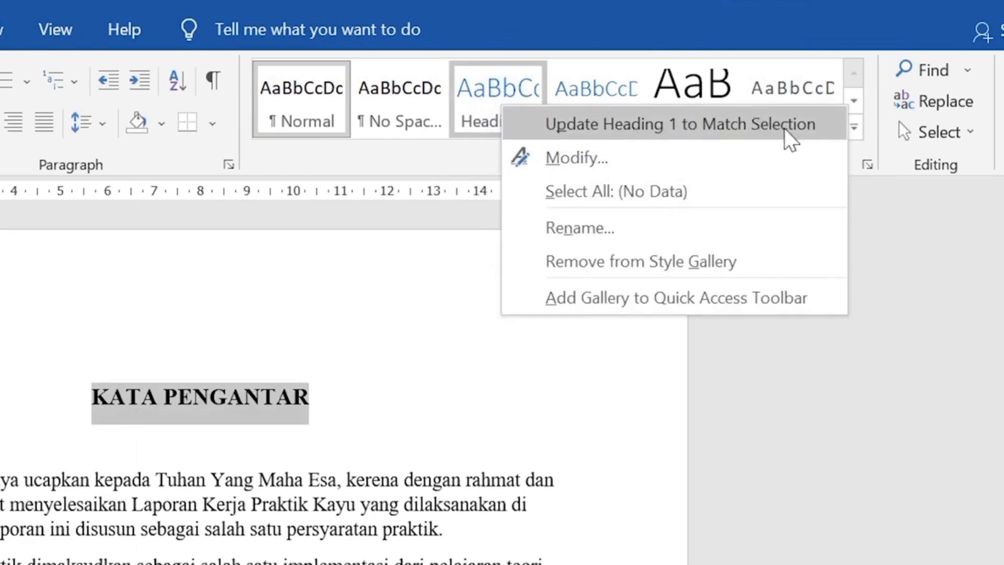
left_click(725, 131)
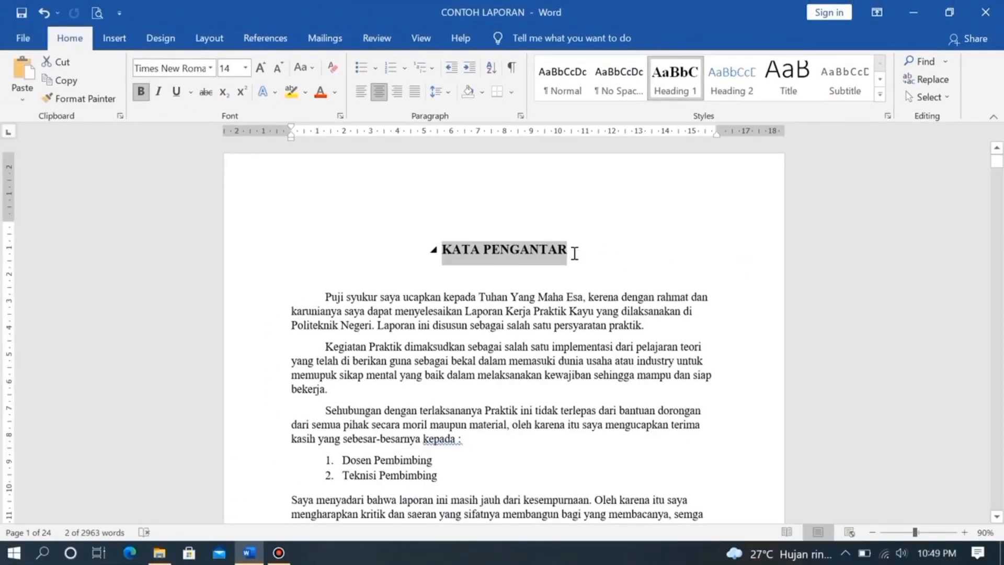
left_click(574, 253)
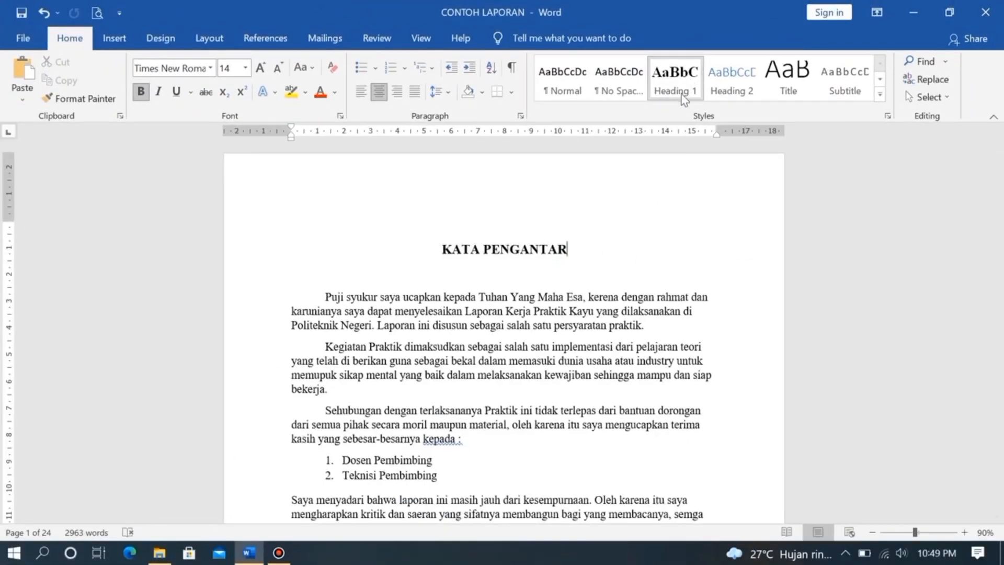
Apply the Heading 1 style to the "DAFTAR ISI" title on the second page
scroll(612, 273, "down", 5)
scroll(612, 273, "down", 8)
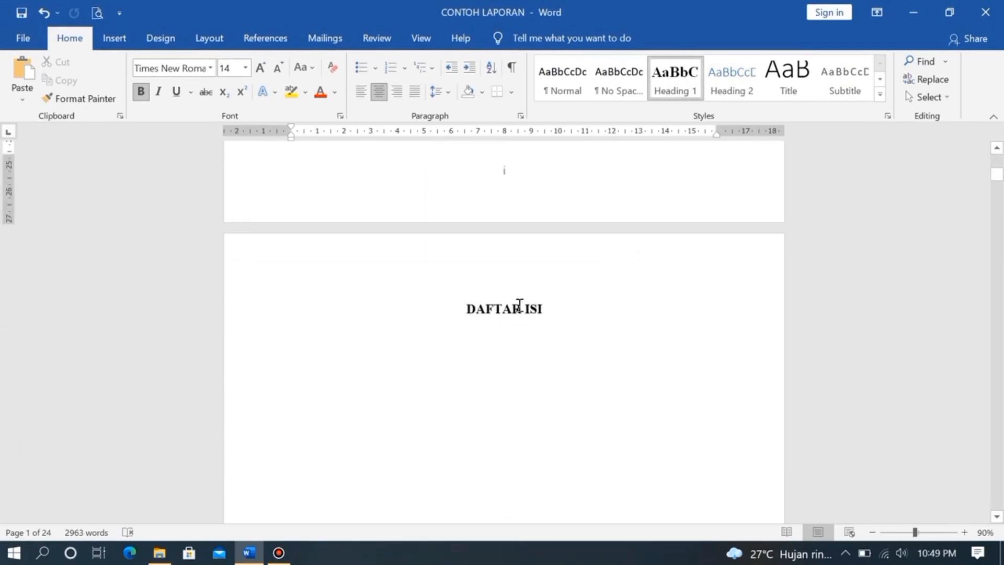
scroll(604, 315, "down", 3)
scroll(673, 274, "up", 2)
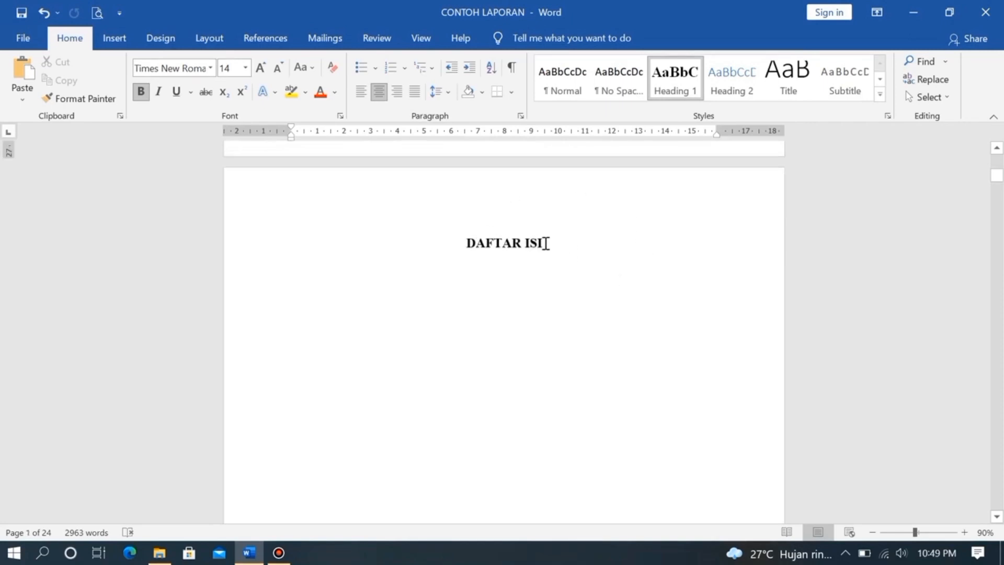
left_click_drag(544, 242, 466, 243)
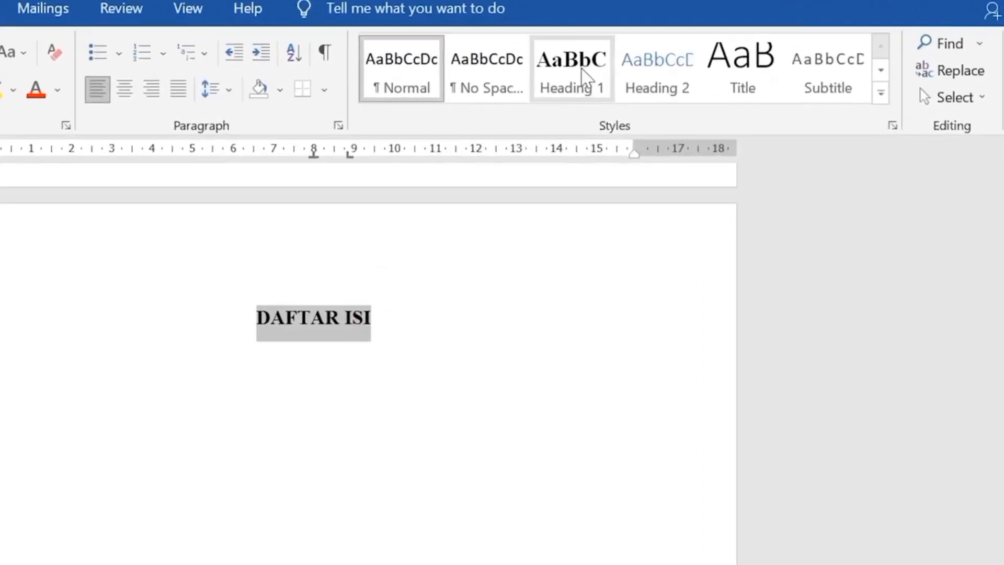
right_click(590, 68)
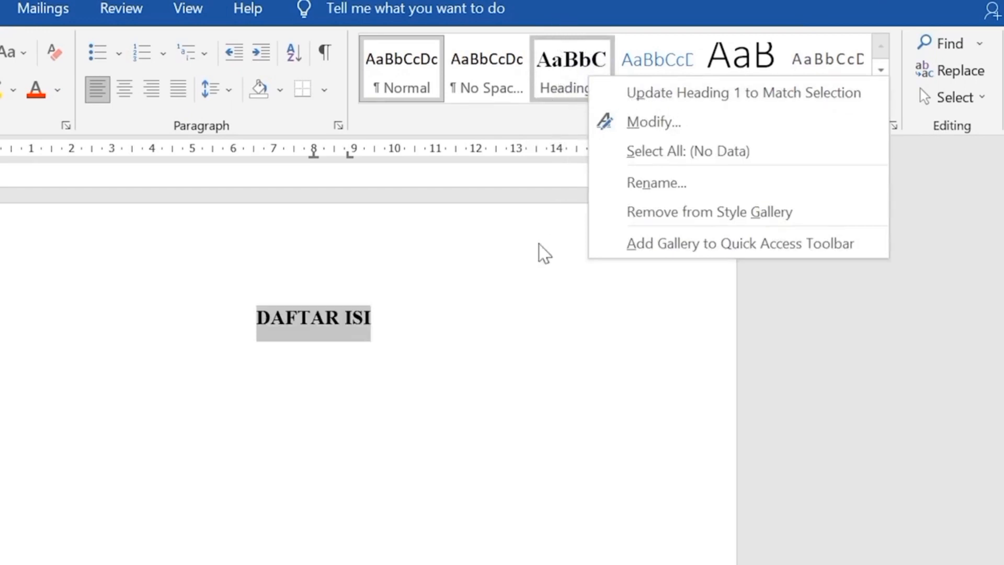
left_click(488, 299)
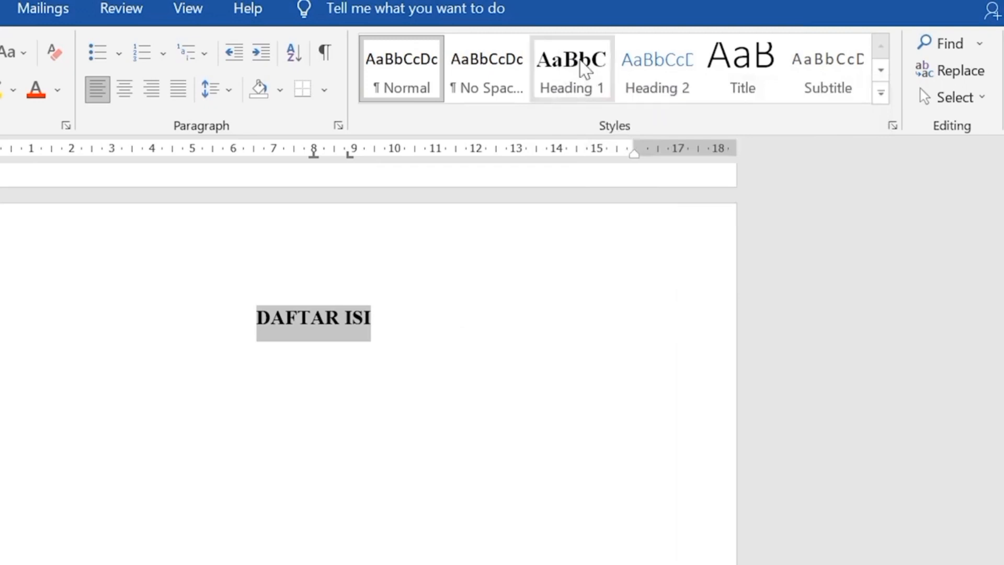
left_click(584, 73)
left_click(584, 73)
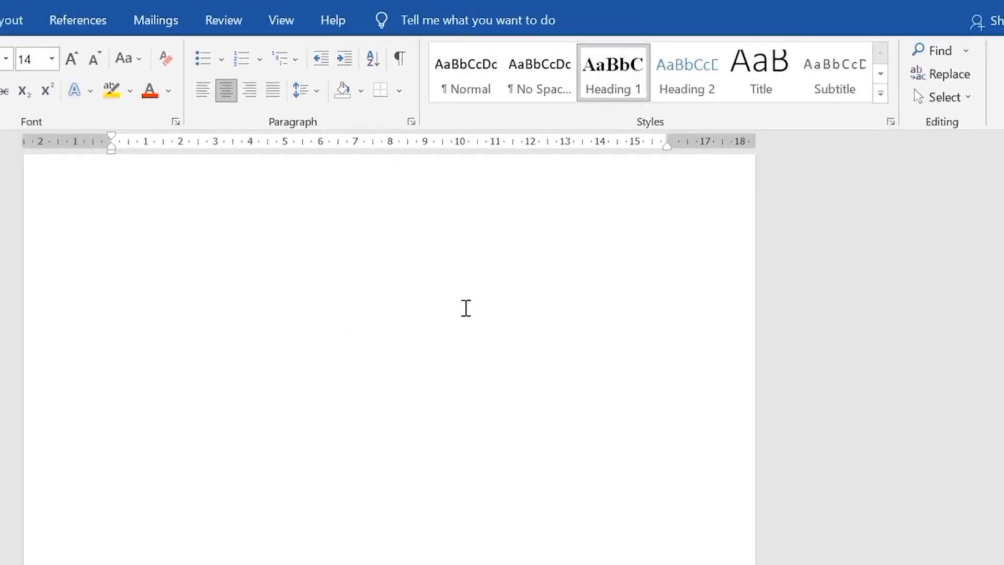
Apply the Heading 1 style to both lines of the first chapter title, "BAB I" and "PENDAHULUAN"
scroll(486, 308, "down", 5)
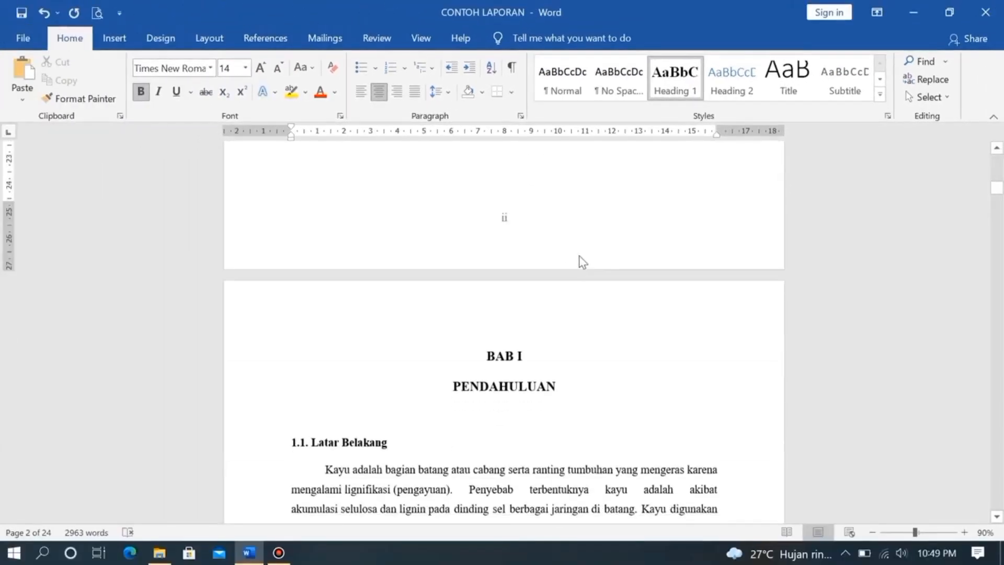
scroll(582, 258, "down", 3)
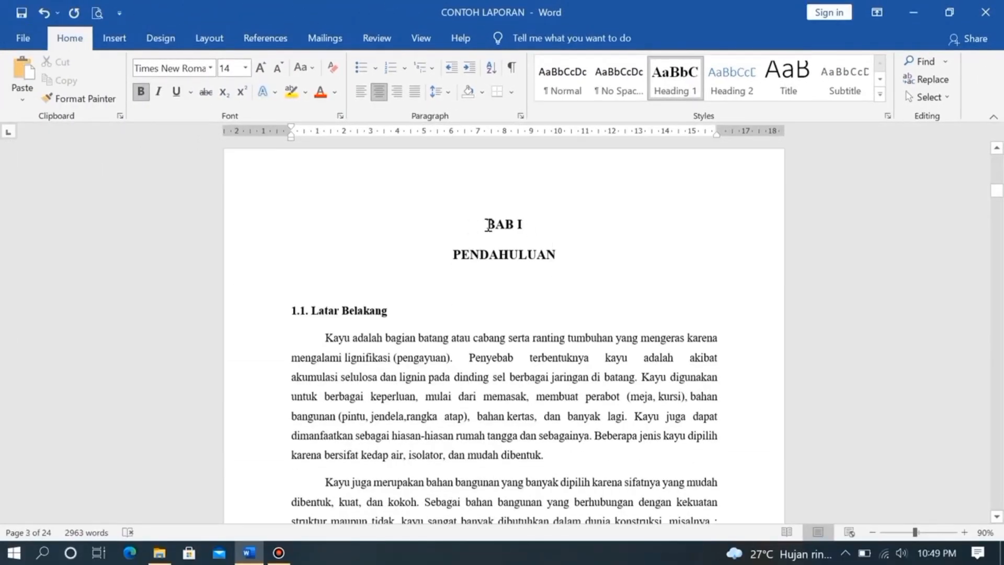
left_click_drag(558, 256, 487, 225)
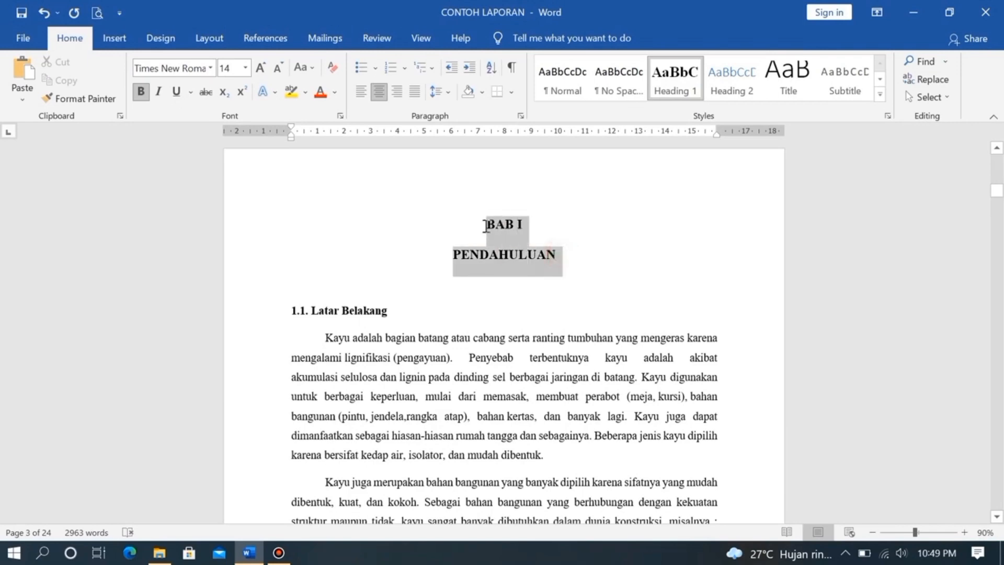
left_click(685, 95)
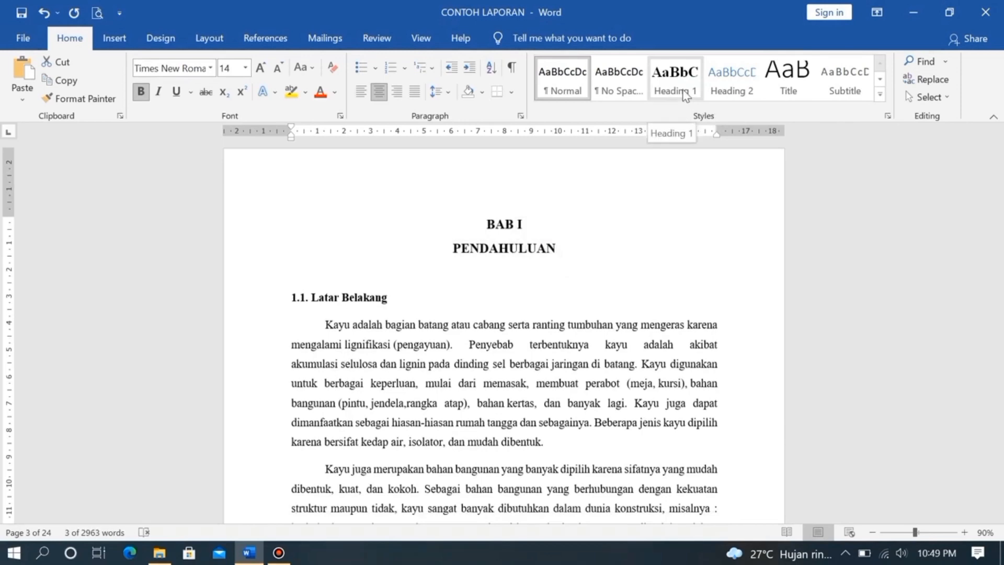
scroll(653, 298, "down", 1)
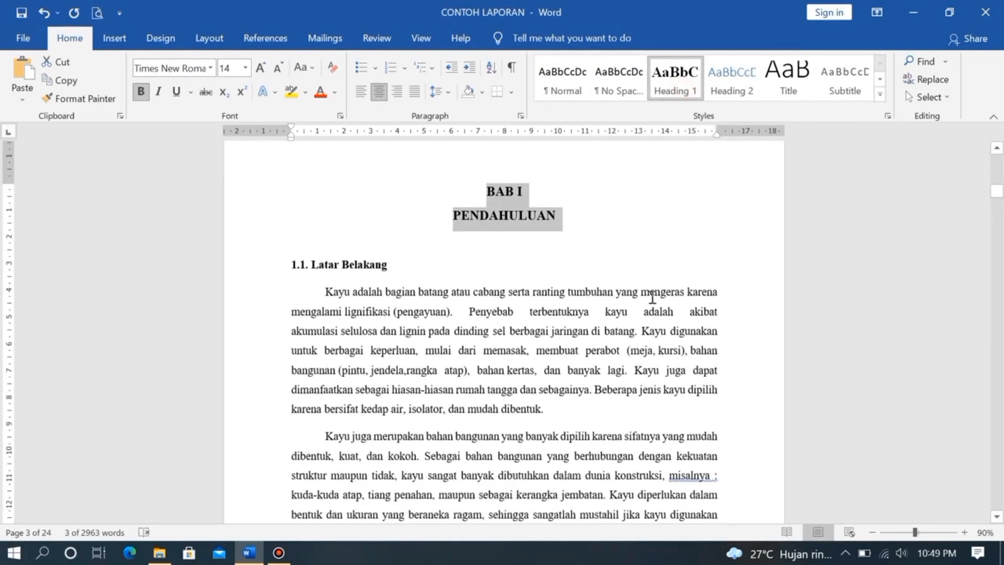
left_click(575, 216)
Apply the Heading 1 style to the second chapter's title lines, "BAB II" and "PELAKSANAAN KERJA KAYU"
scroll(582, 233, "down", 4)
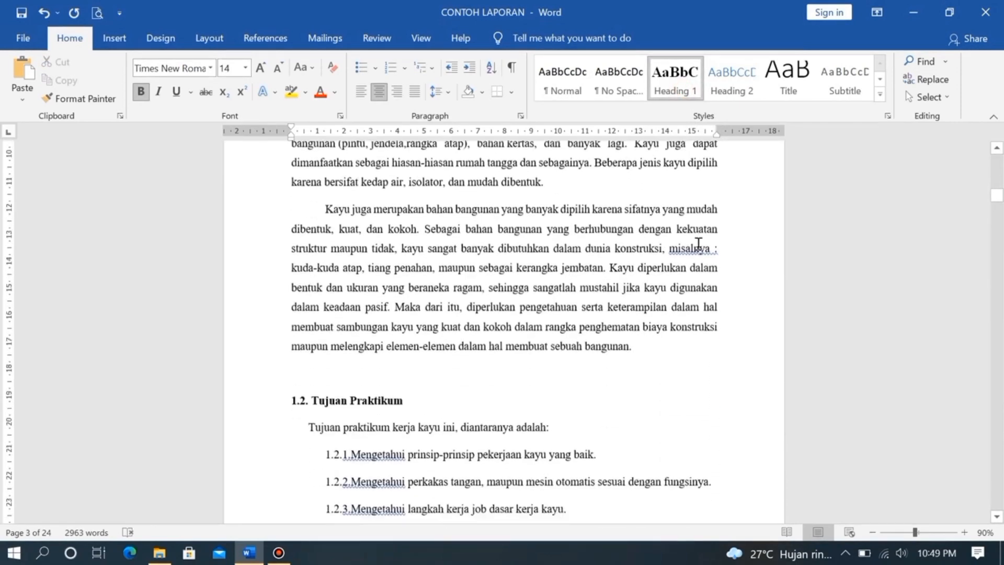
scroll(699, 243, "up", 4)
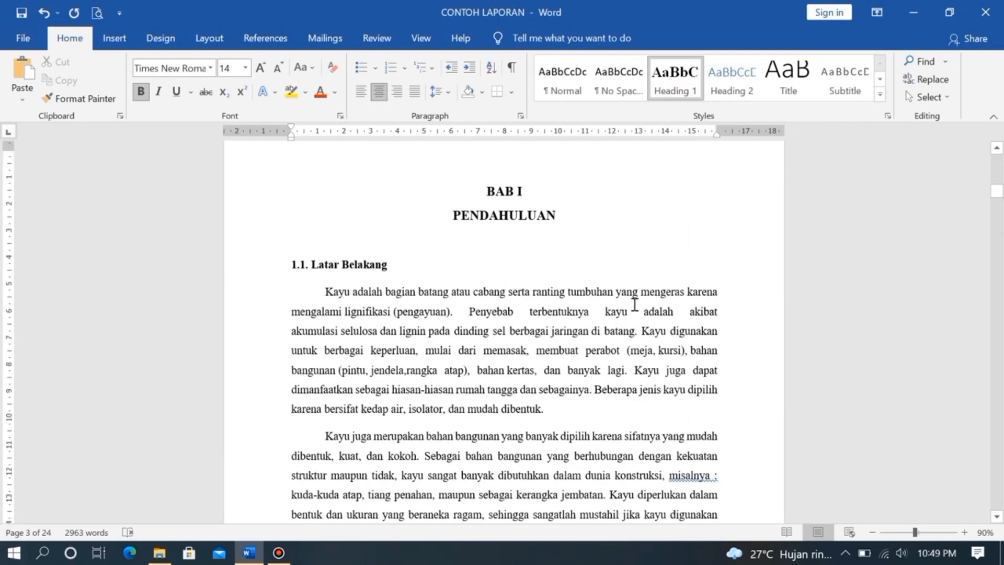
scroll(638, 309, "down", 13)
scroll(643, 309, "down", 13)
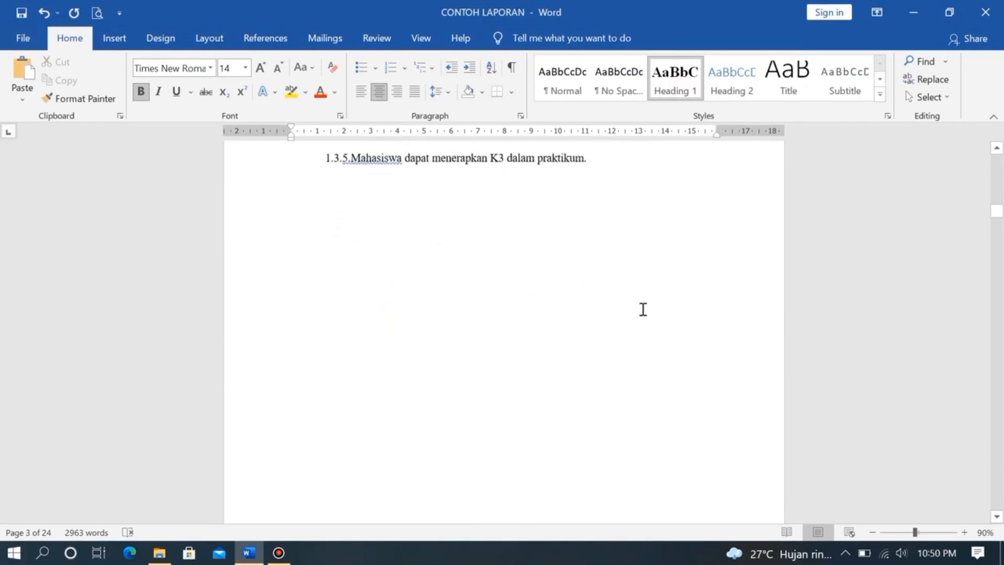
left_click_drag(608, 346, 483, 317)
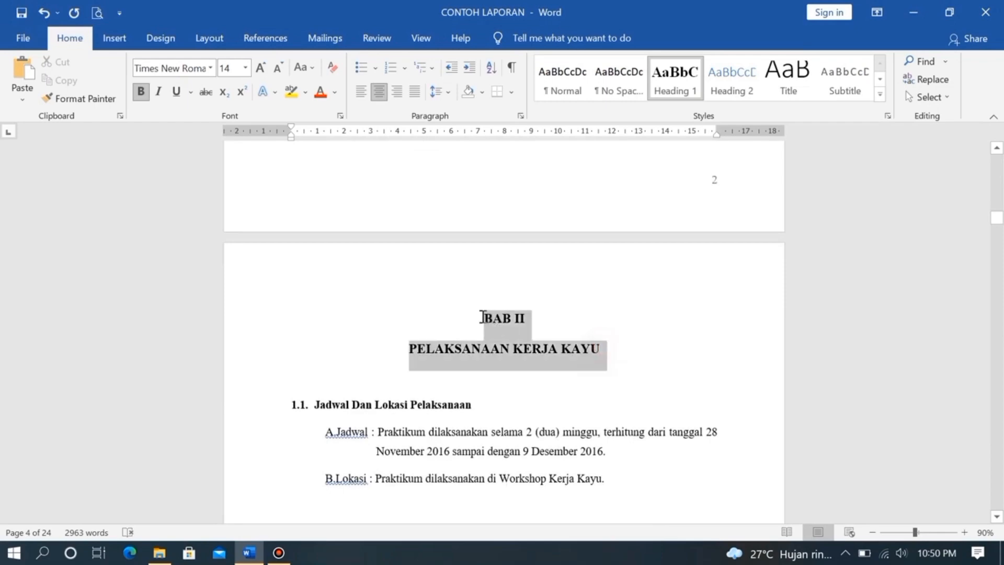
left_click(675, 81)
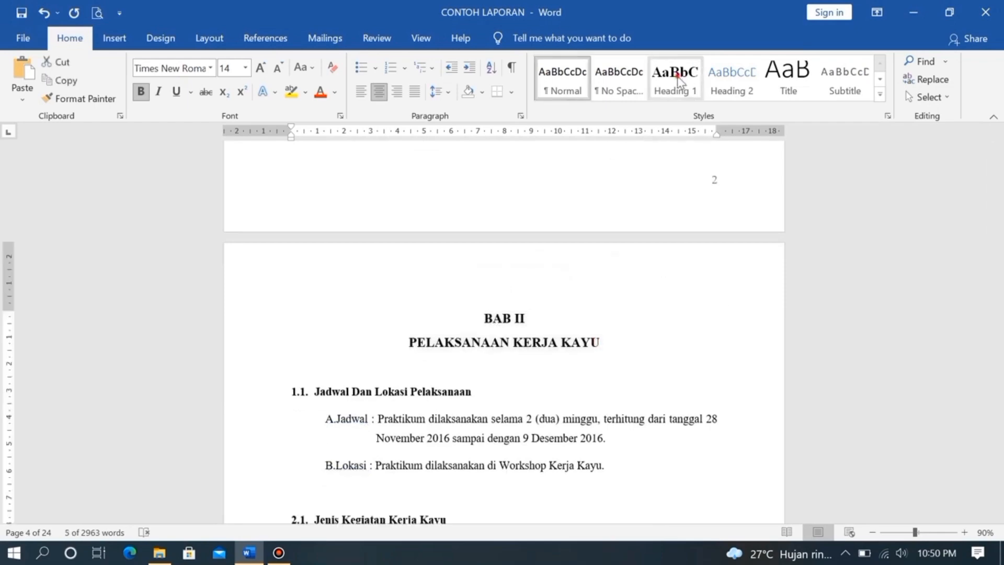
Apply the Heading 1 style to the third chapter's title lines, "BAB III" and "PENUTUP"
scroll(734, 206, "down", 7)
left_click_drag(1003, 233, 1002, 378)
scroll(729, 466, "up", 3)
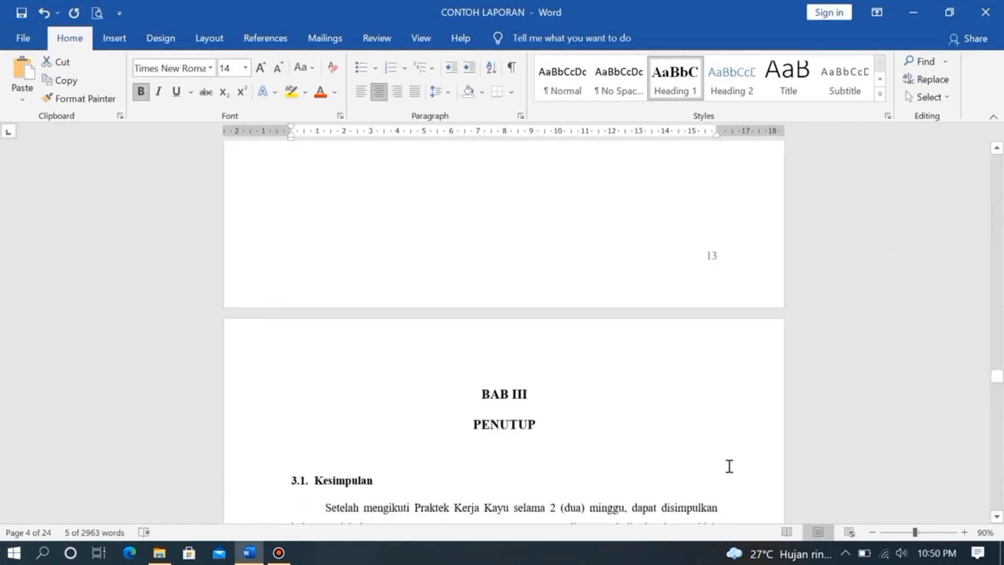
left_click_drag(539, 426, 477, 406)
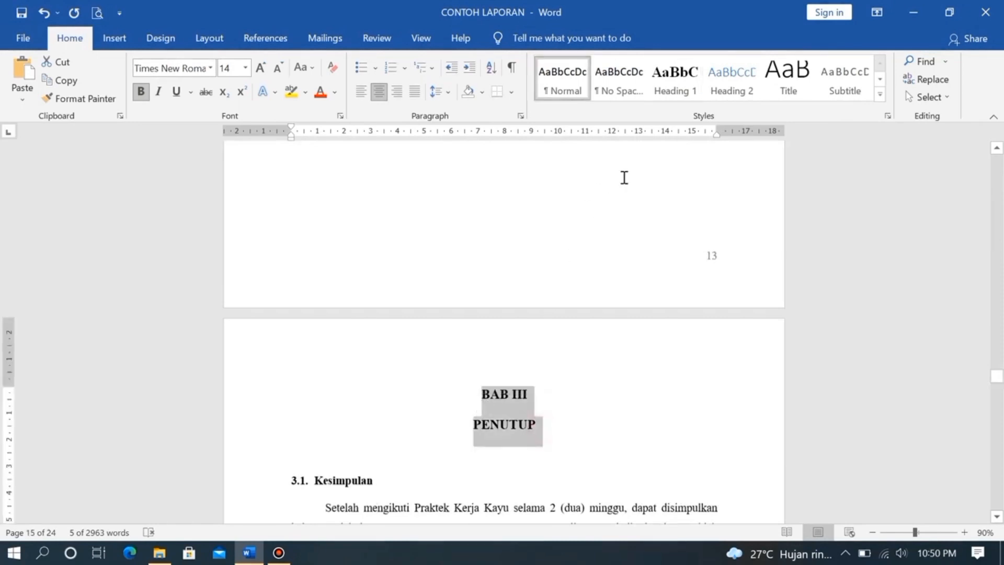
left_click(675, 81)
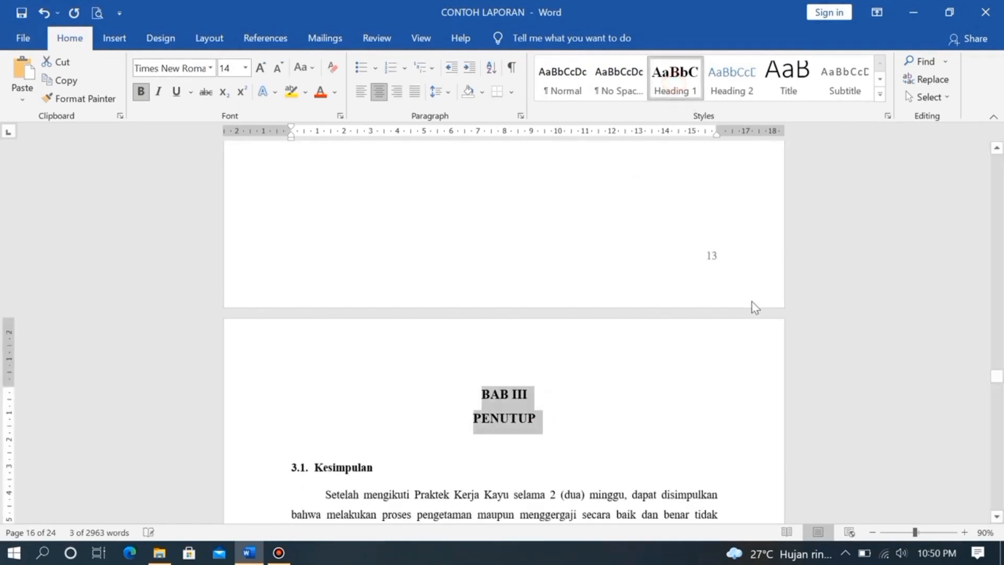
Insert an empty line above the "LAMPIRAN" title to push it from the end of page 14 onto the following page
left_click(638, 447)
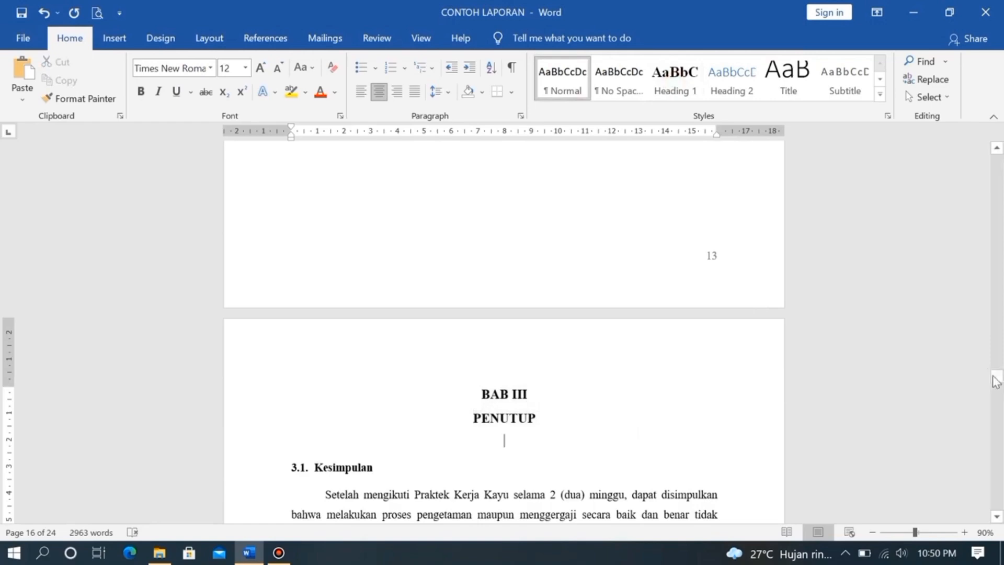
left_click_drag(996, 380, 995, 389)
left_click(587, 293)
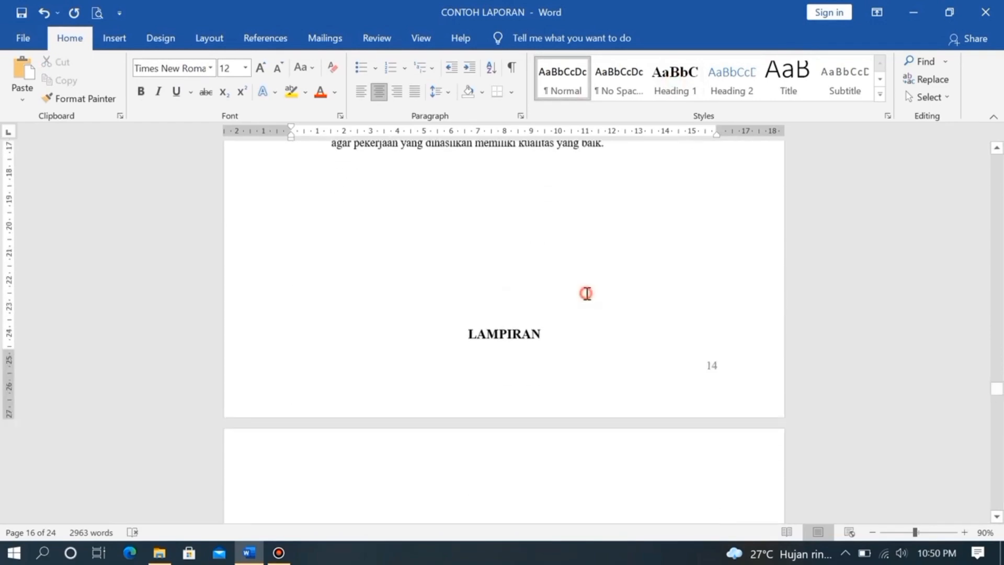
key("Return")
scroll(587, 294, "down", 2)
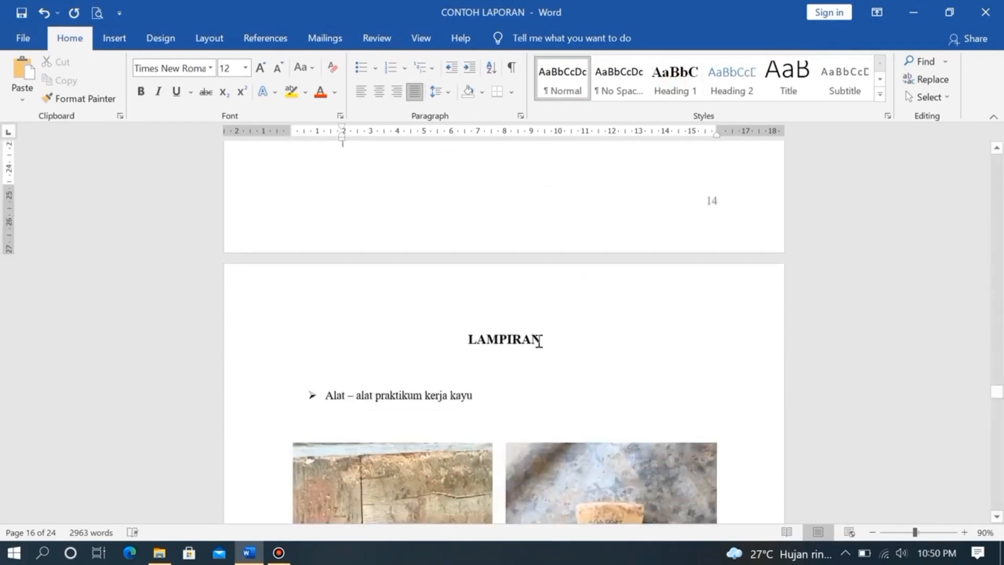
Apply the Heading 1 style to the "LAMPIRAN" title
left_click_drag(540, 342, 469, 341)
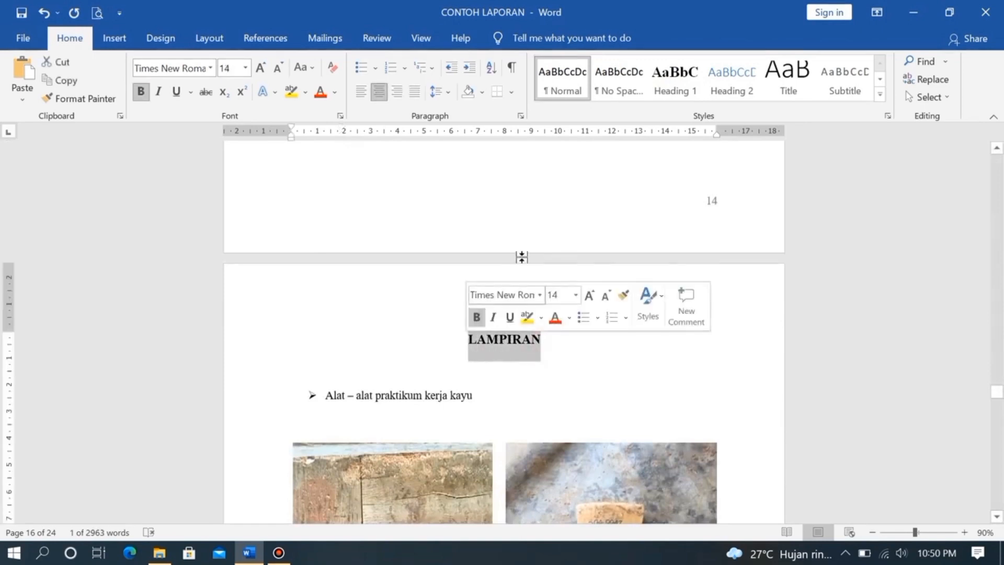
left_click(675, 84)
left_click(564, 340)
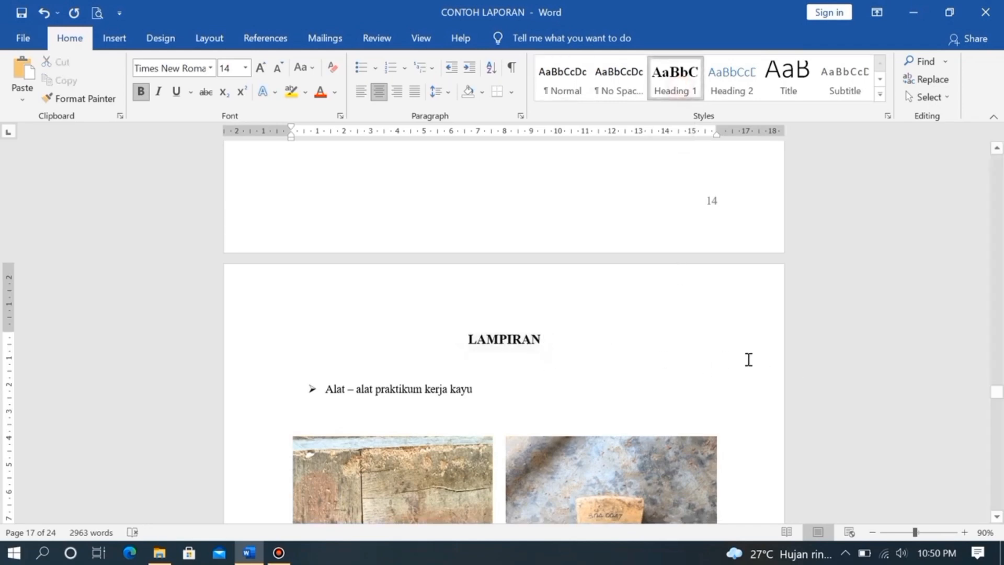
Update the Heading 2 style to match the formatting of the "1.1. Latar Belakang" subheading in the first chapter
scroll(635, 340, "up", 3)
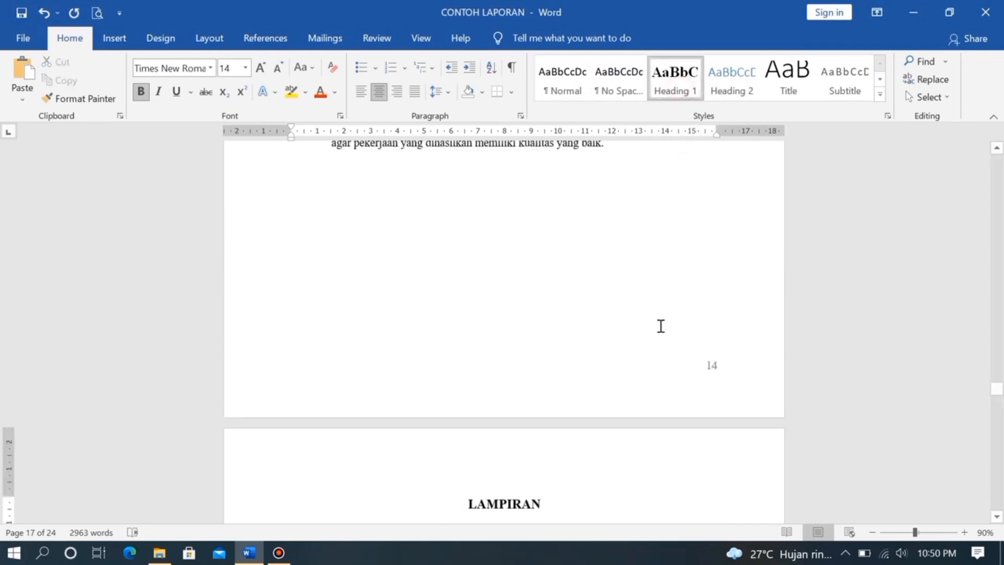
scroll(669, 310, "up", 8)
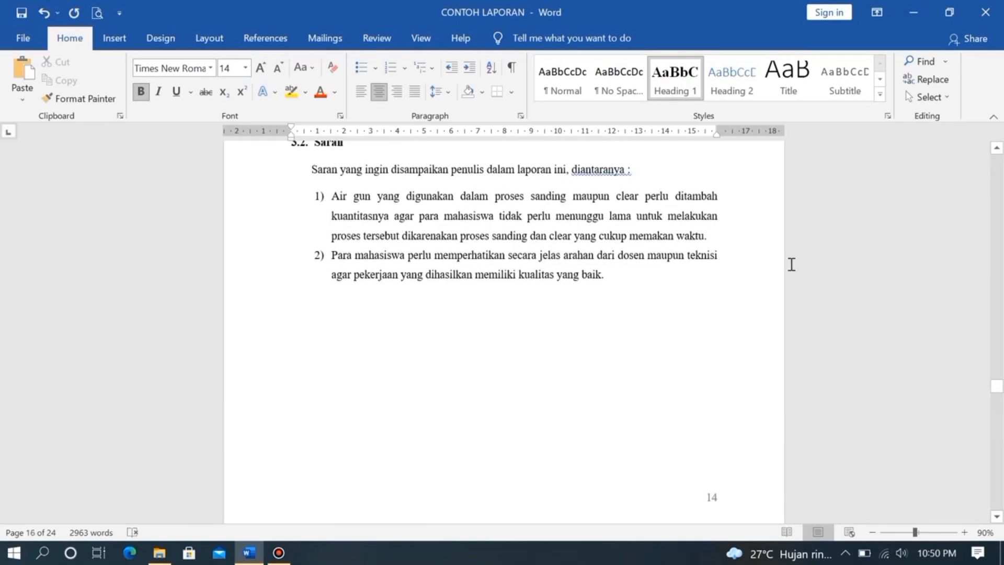
scroll(661, 246, "up", 3)
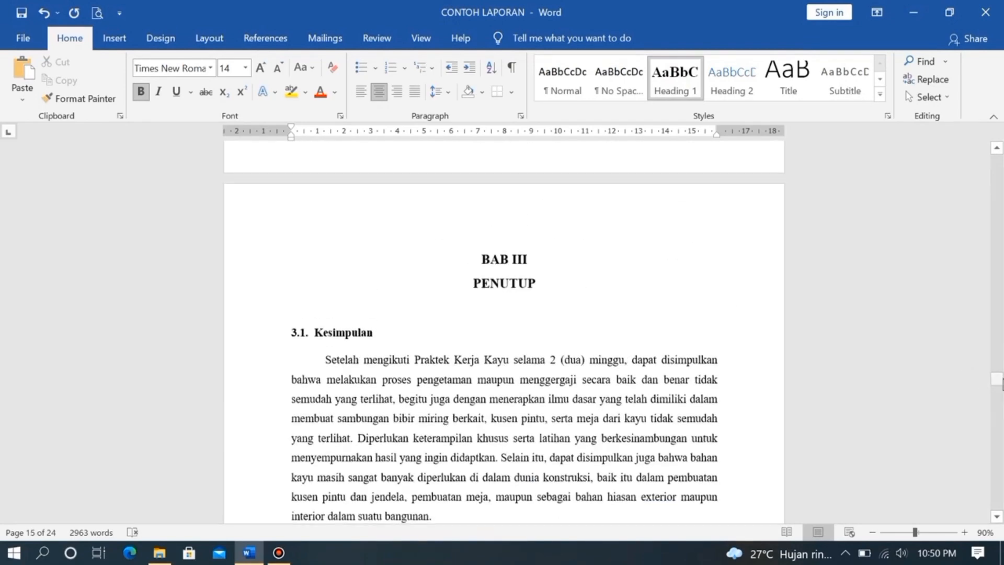
left_click_drag(998, 379, 978, 201)
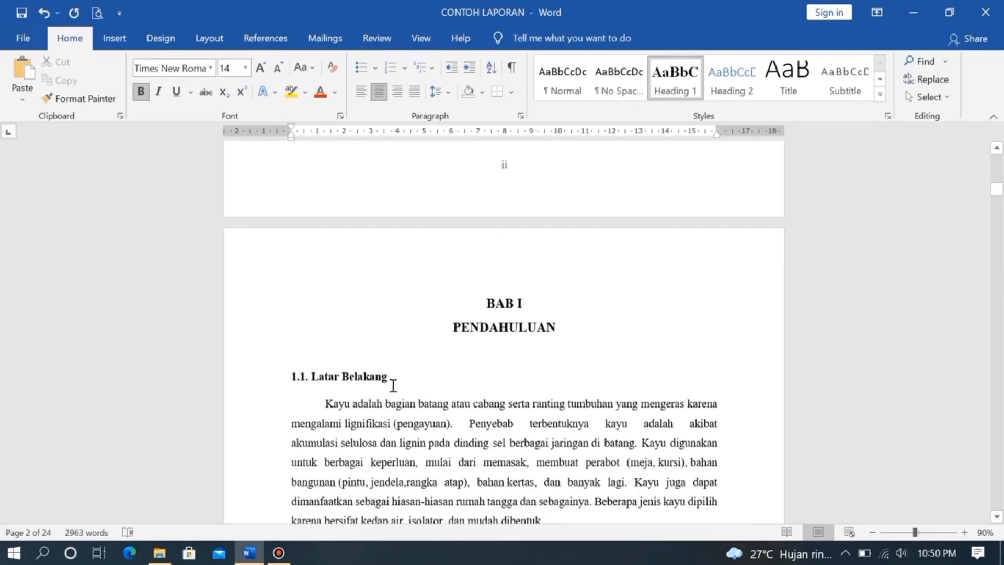
left_click_drag(389, 378, 291, 377)
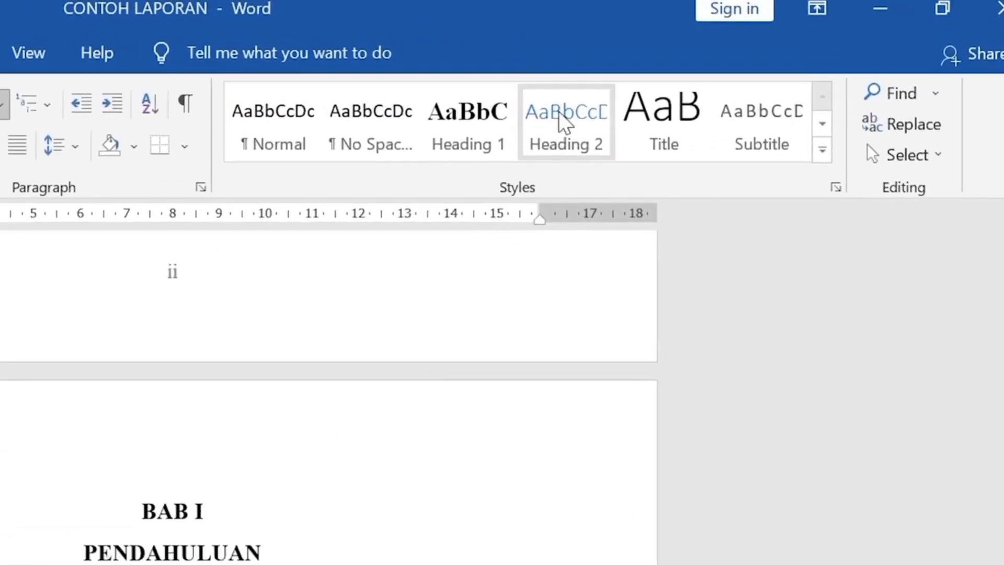
right_click(564, 139)
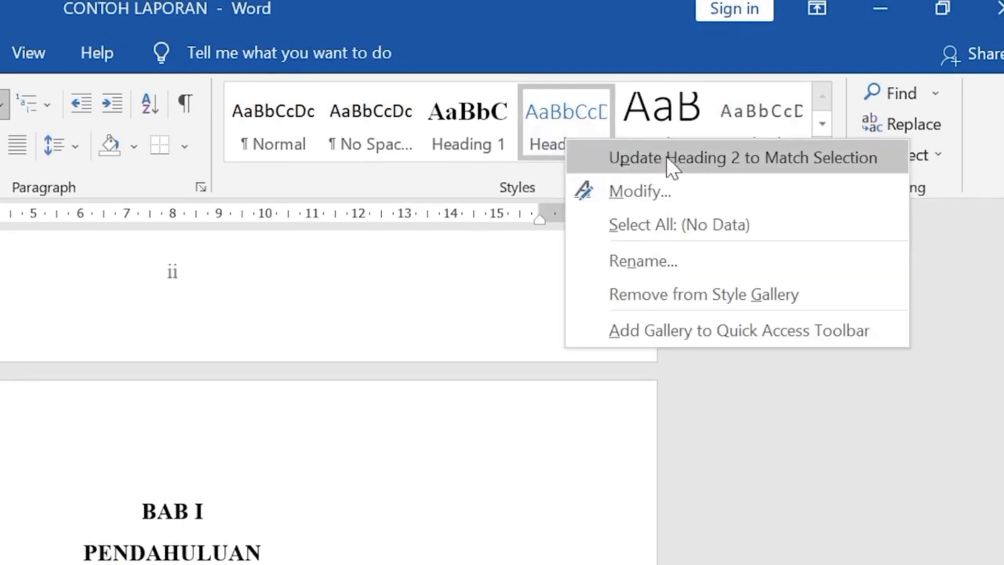
left_click(822, 157)
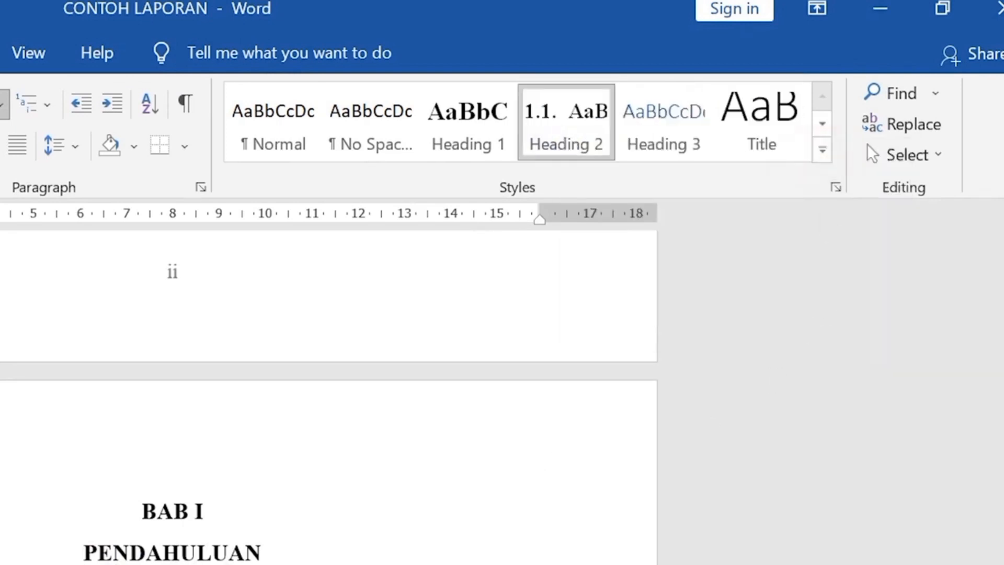
left_click(207, 497)
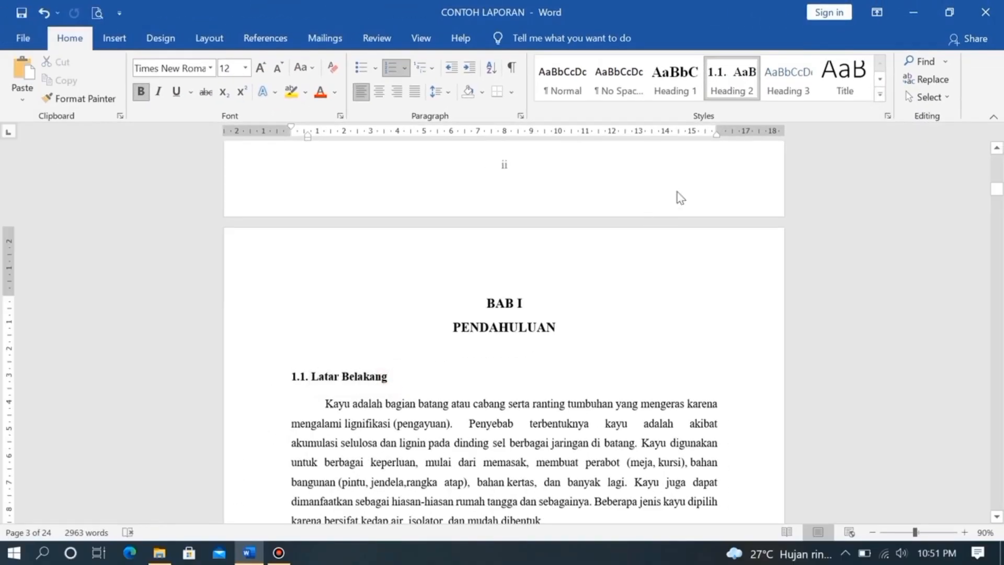
Show the Navigation Pane to list the document's headings
scroll(526, 421, "down", 1)
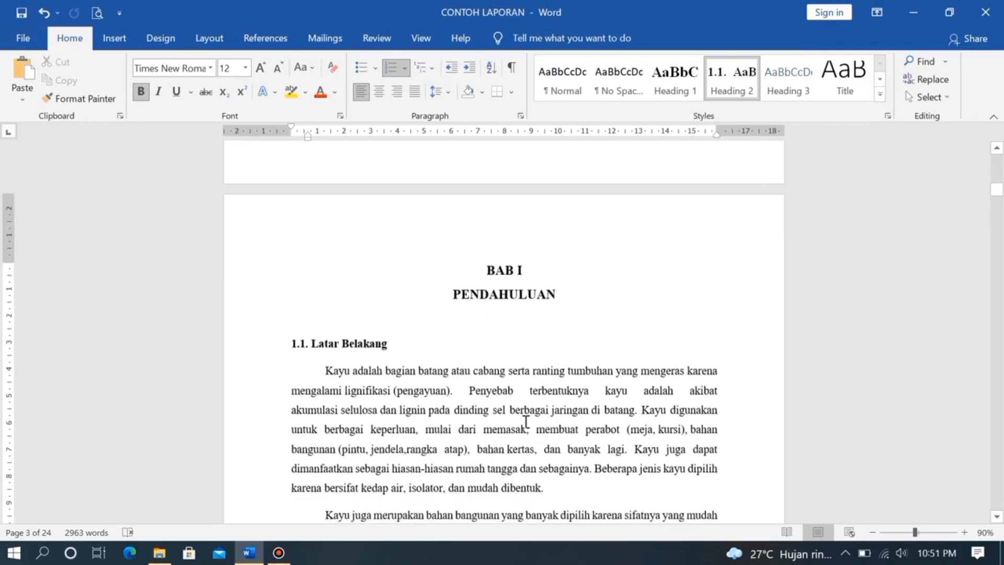
scroll(526, 422, "up", 1)
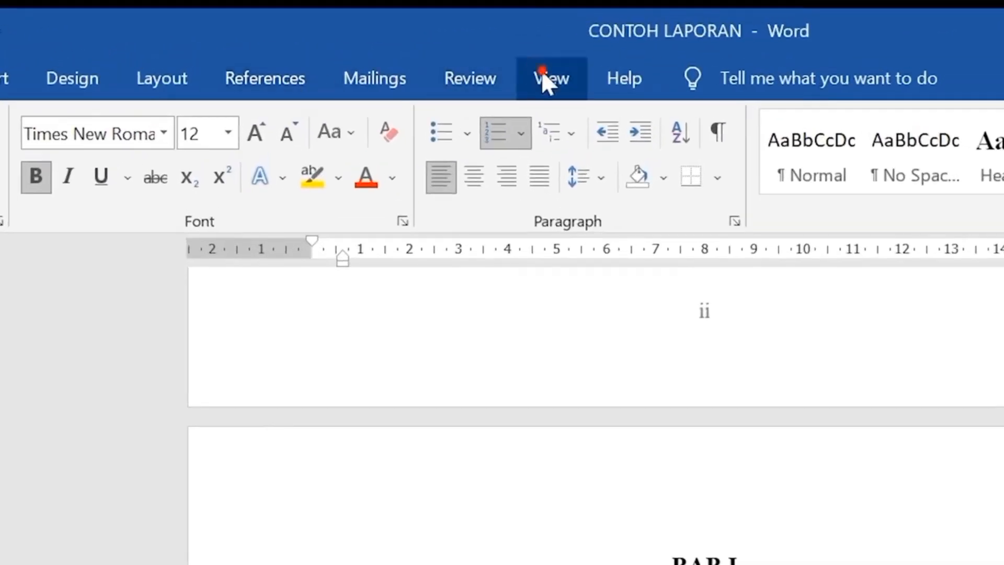
left_click(542, 71)
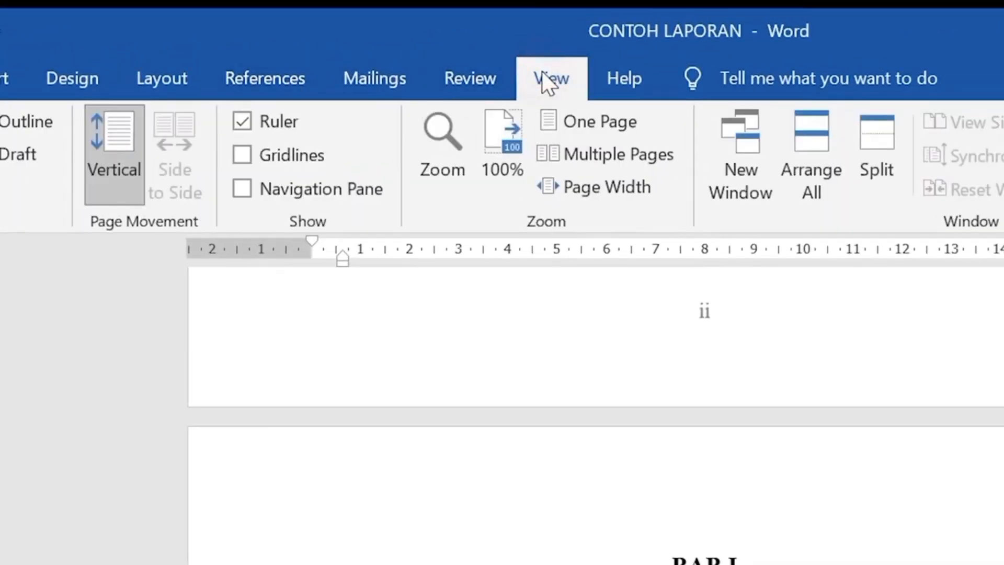
left_click(250, 189)
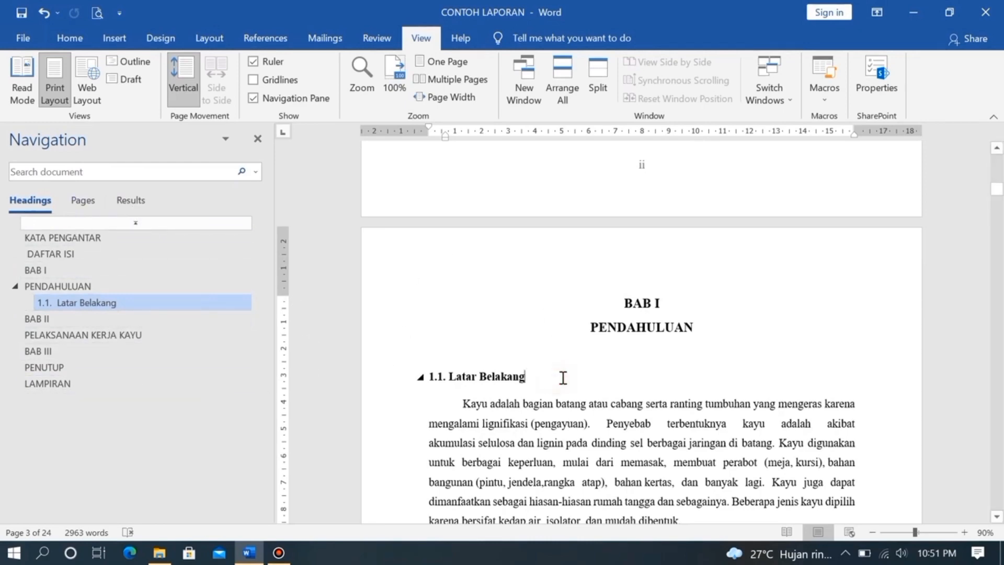
Apply the Heading 2 style to the "Tujuan Praktikum" subheading, section 1.2 of the first chapter
scroll(573, 356, "down", 2)
scroll(559, 318, "down", 6)
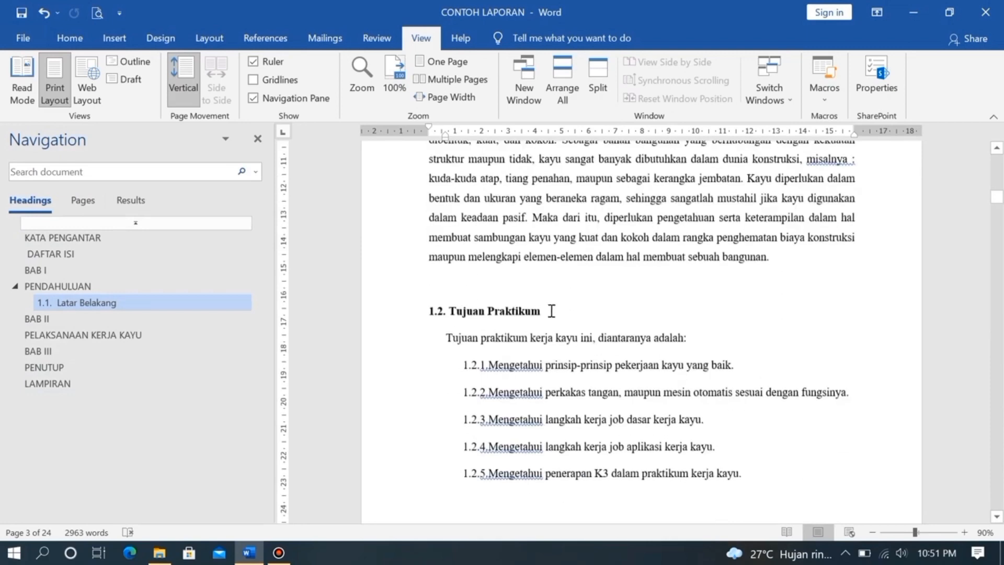
left_click(558, 314)
left_click_drag(549, 310, 419, 315)
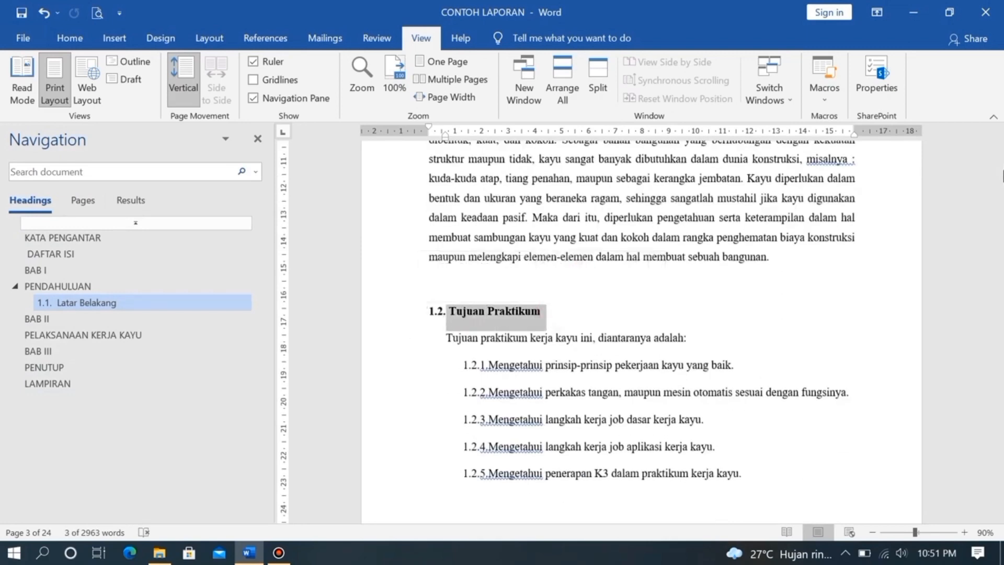
left_click(73, 38)
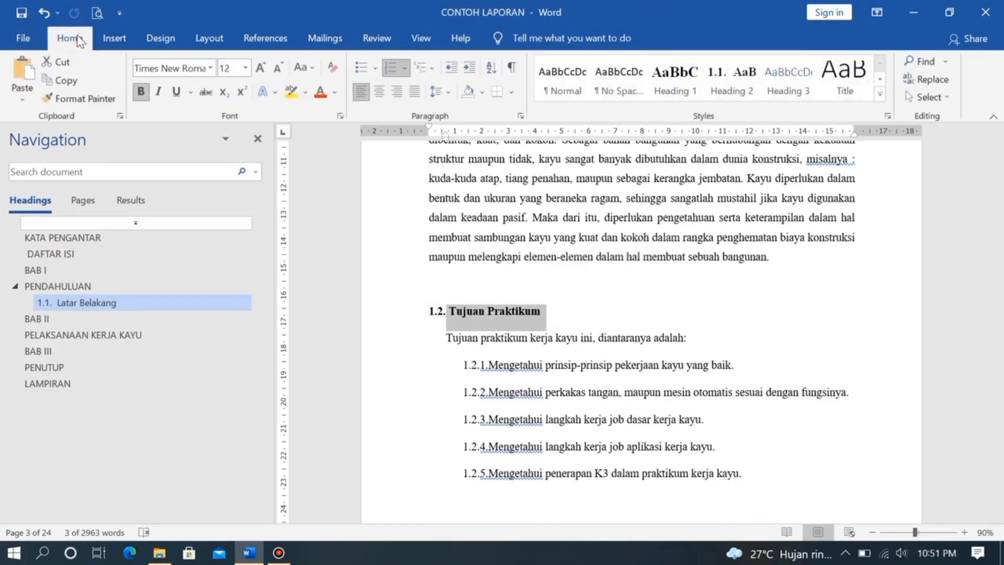
left_click(733, 76)
left_click(576, 310)
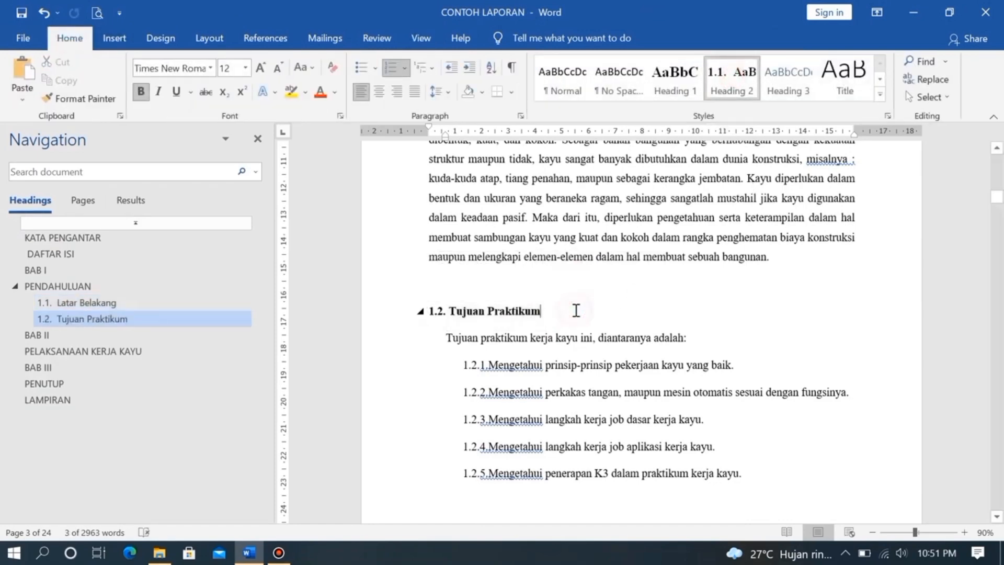
Apply the Heading 2 style to the "Manfaat Praktikum" subheading, section 1.3 of the first chapter
scroll(575, 310, "down", 10)
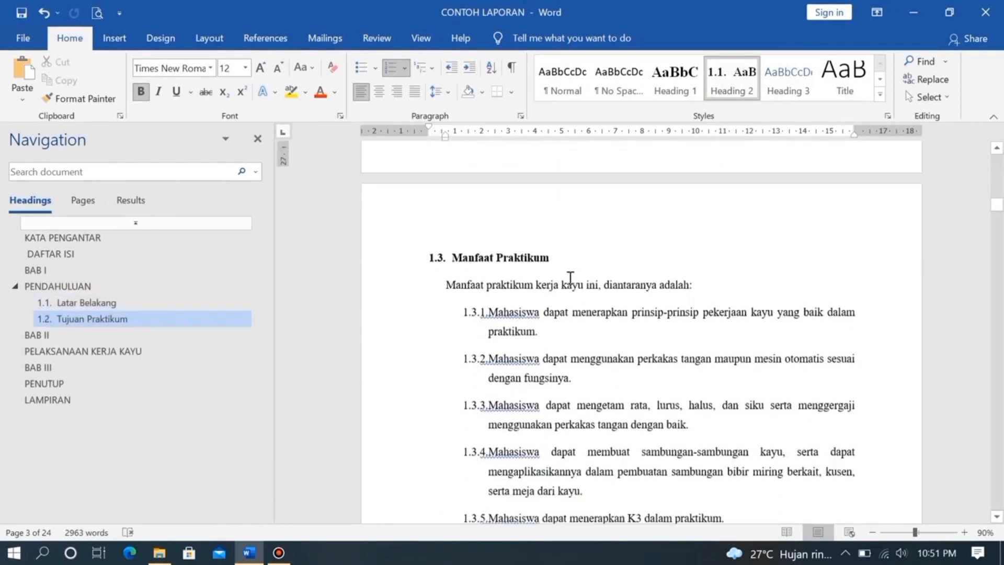
left_click_drag(567, 250, 425, 248)
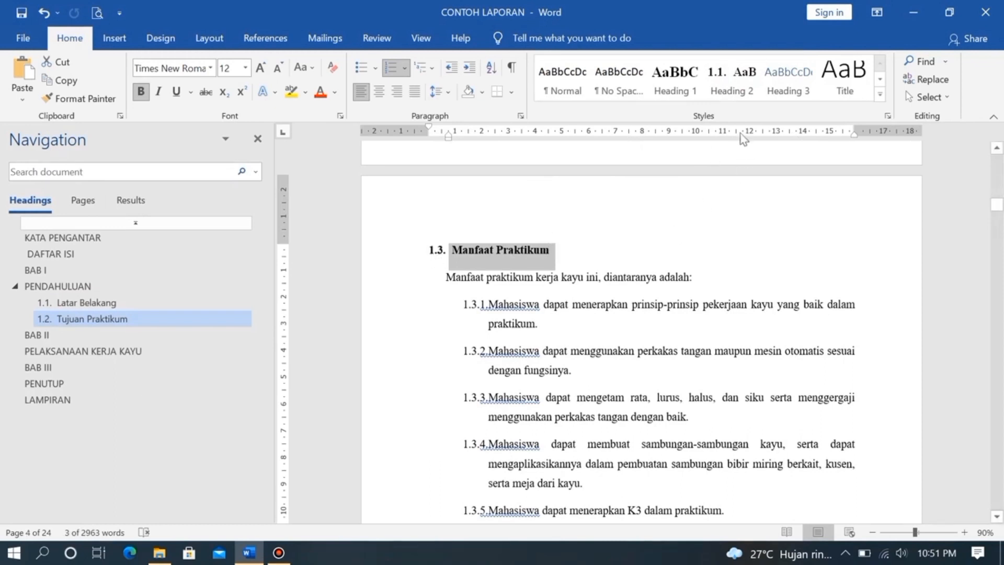
left_click(748, 88)
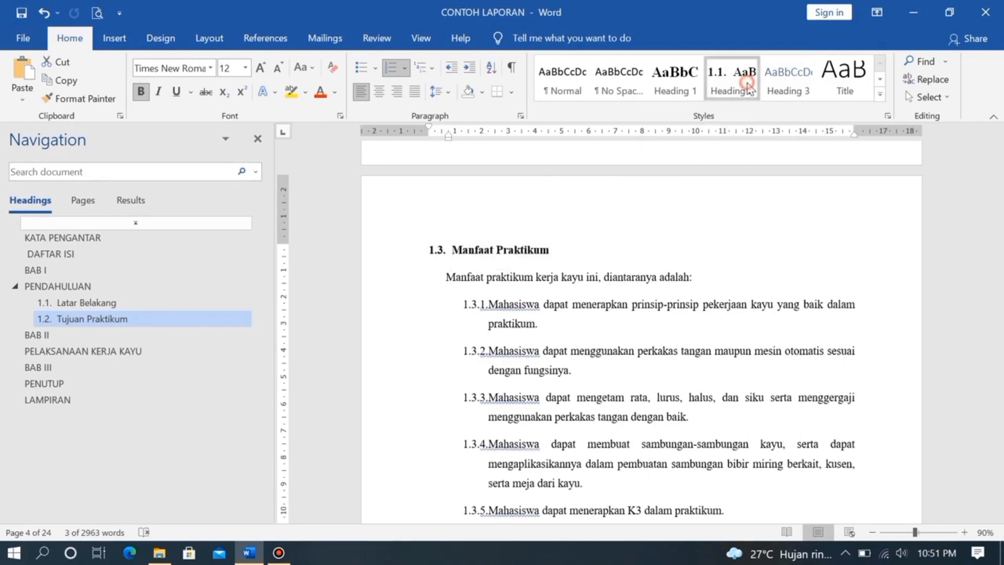
left_click(637, 253)
Start a new style from the formatting of the "2.1. Jadwal Dan Lokasi Pelaksanaan" subheading and name it SUB BAB 2
scroll(677, 403, "down", 10)
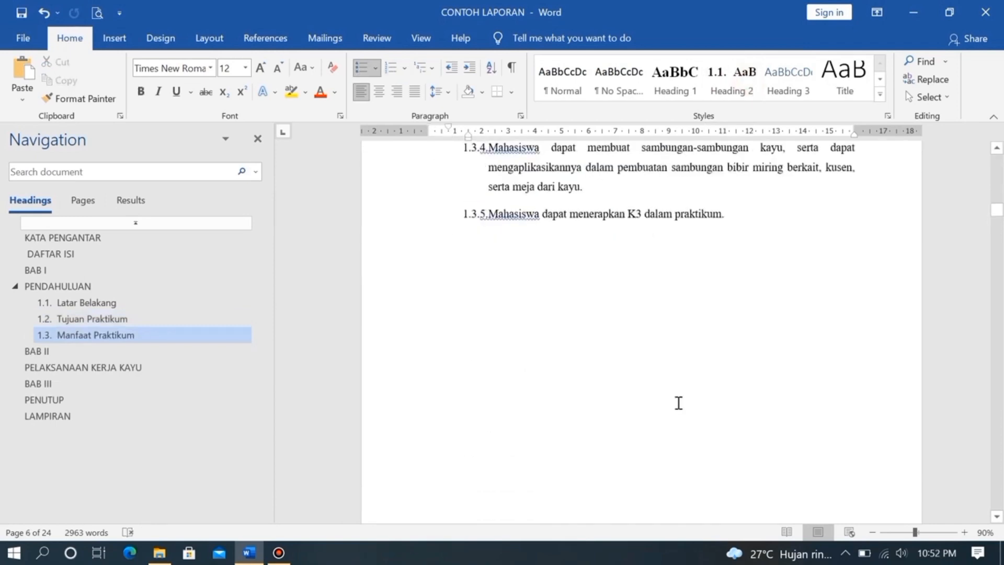
scroll(708, 380, "down", 2)
scroll(715, 365, "up", 3)
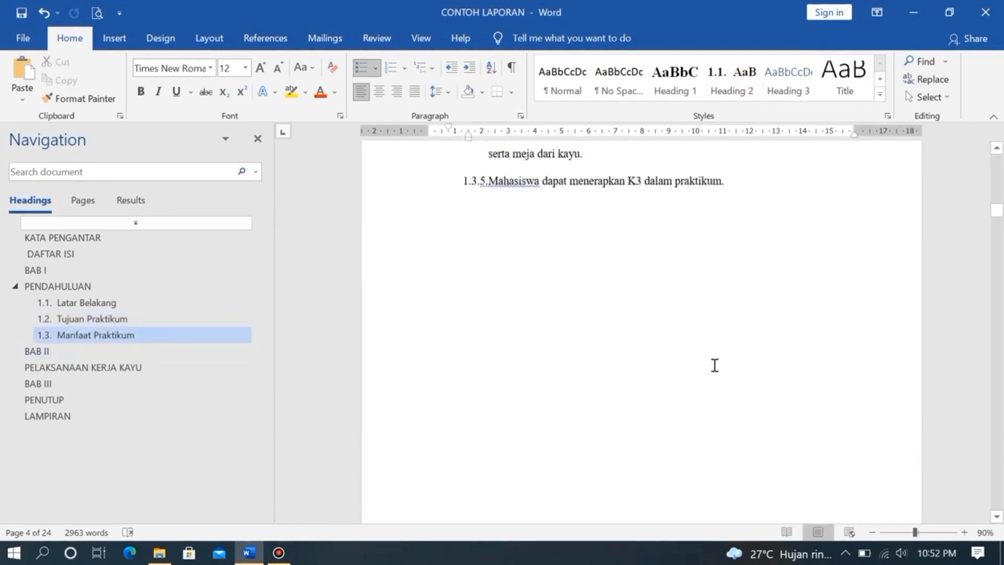
scroll(713, 283, "up", 6)
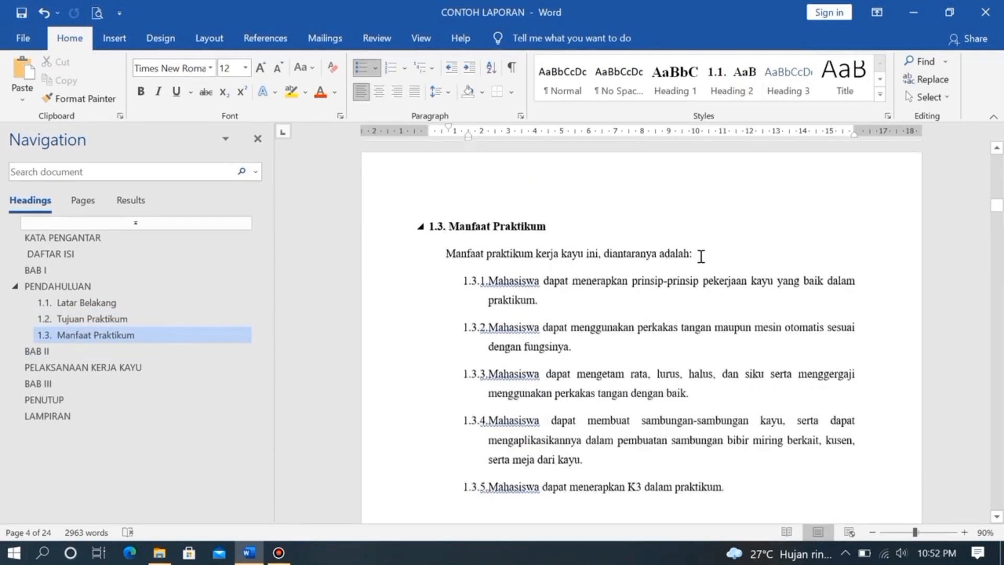
scroll(753, 289, "down", 8)
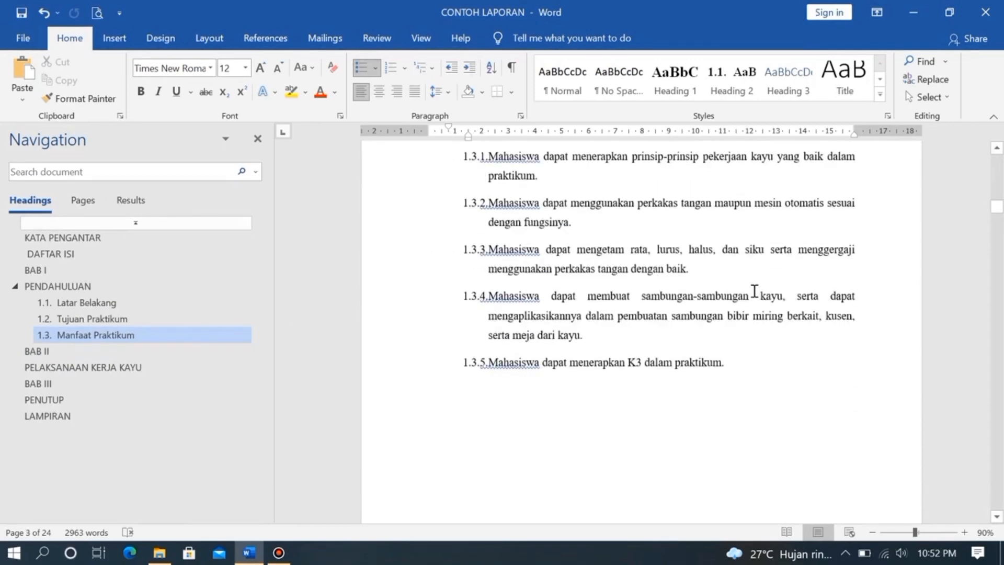
scroll(753, 289, "down", 7)
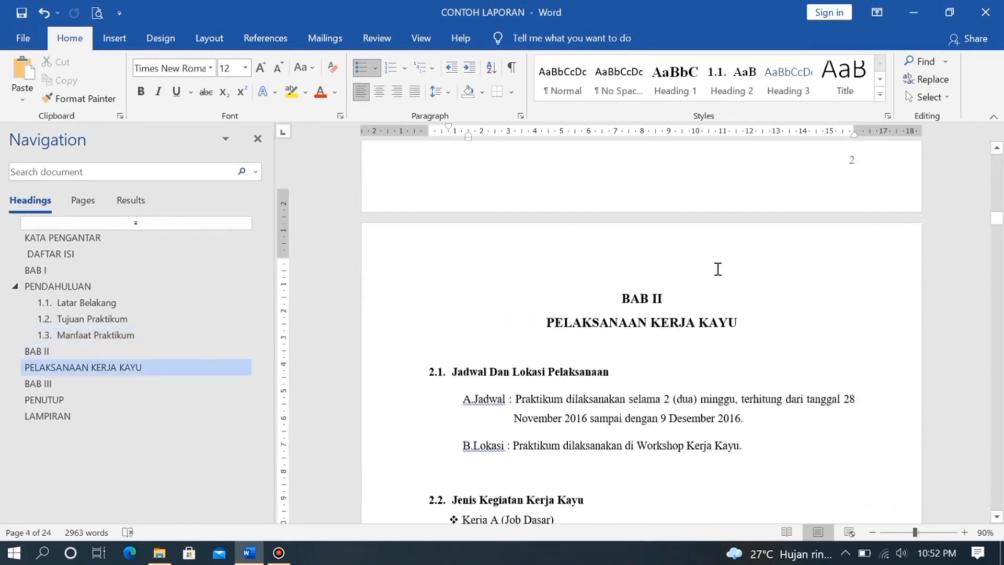
scroll(704, 273, "down", 1)
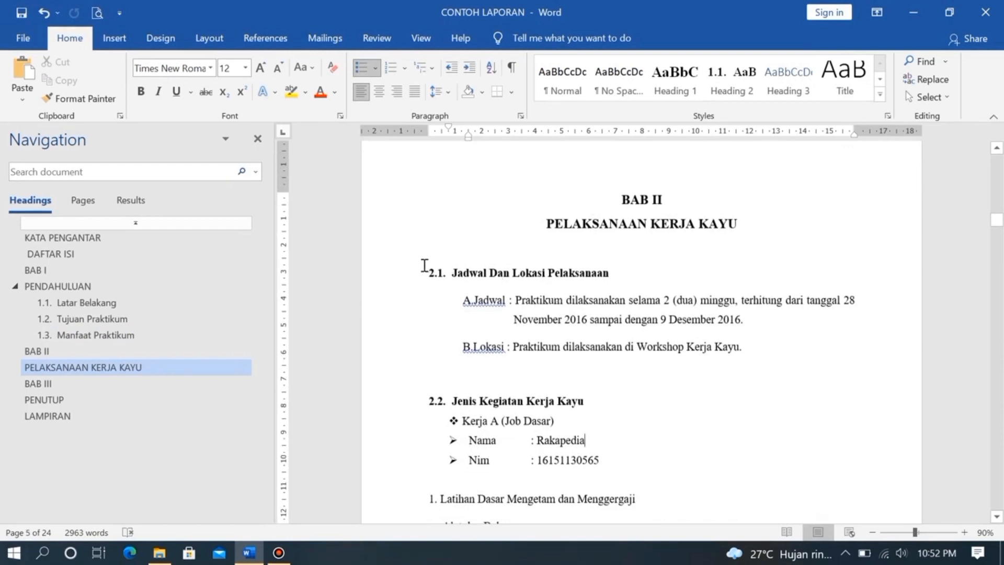
left_click(641, 272)
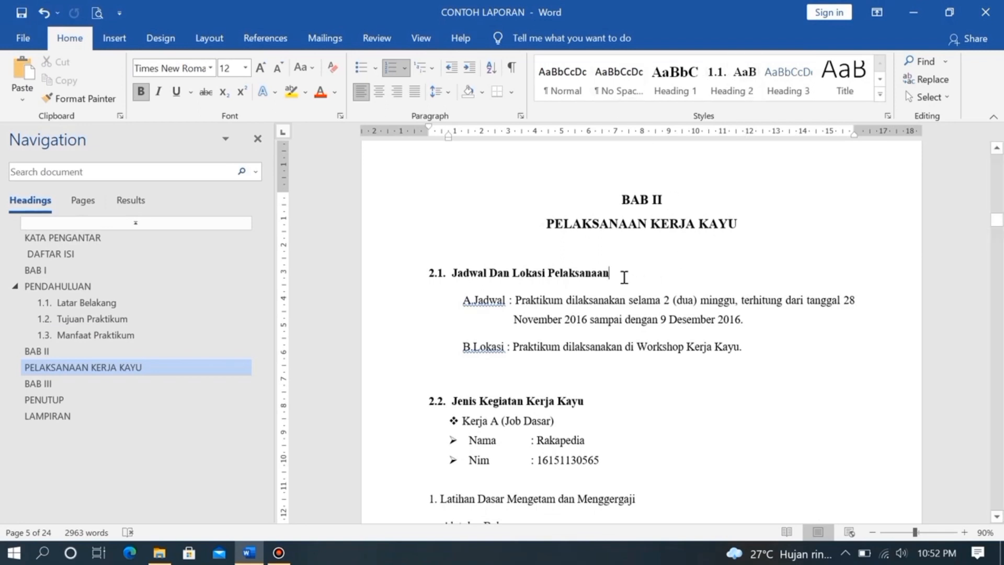
left_click_drag(610, 273, 428, 275)
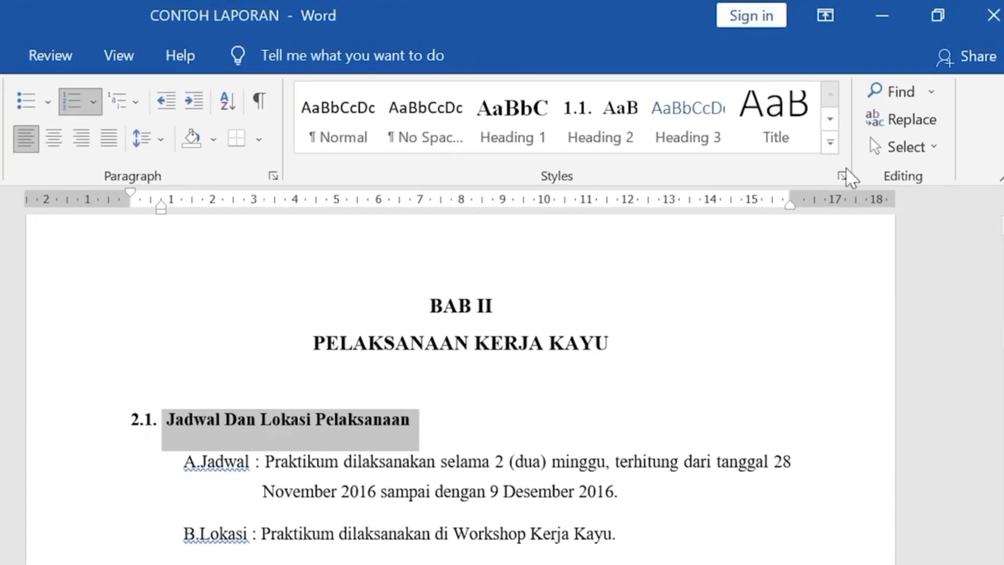
left_click(829, 142)
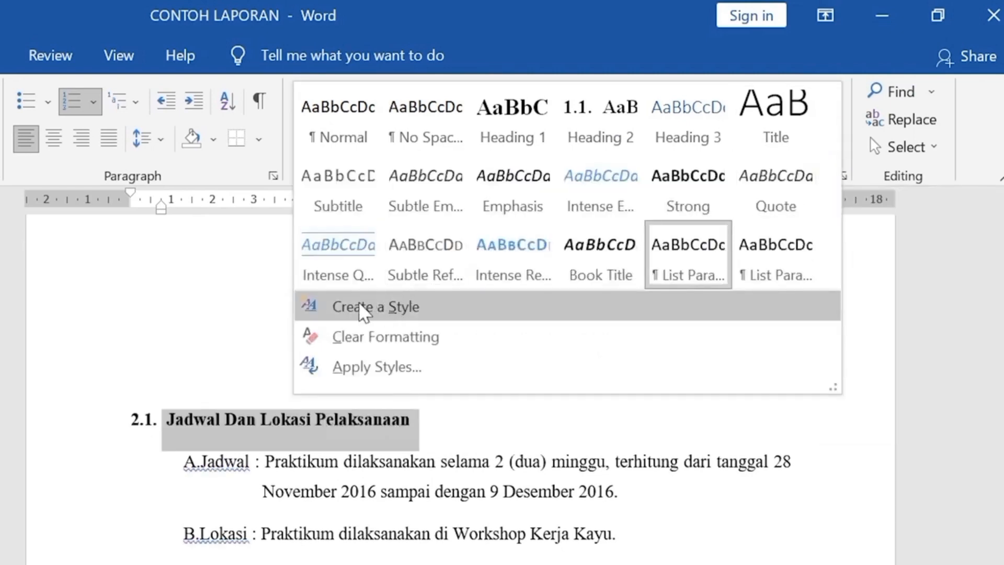
left_click(377, 308)
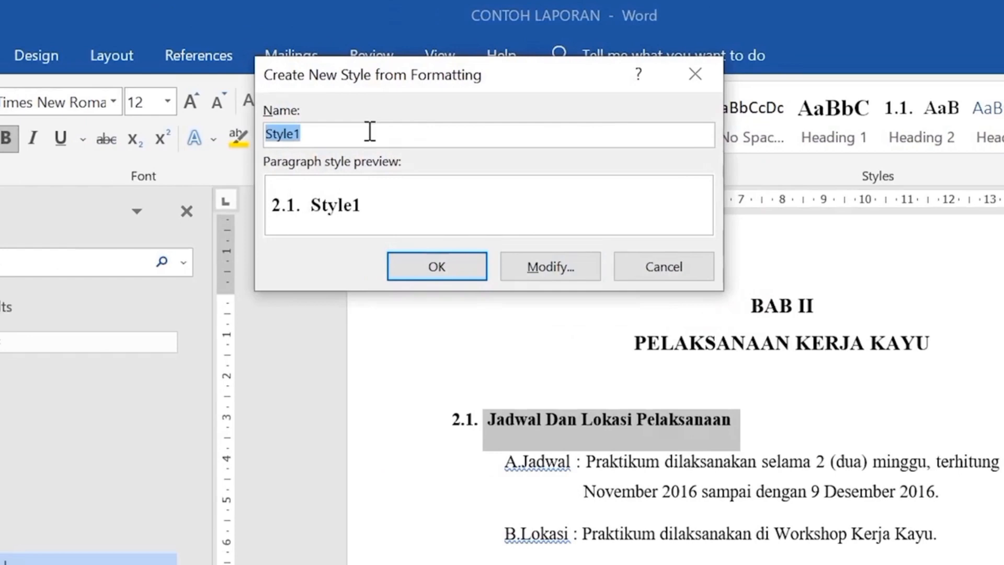
left_click_drag(368, 137, 178, 138)
type("SUB BAB 2")
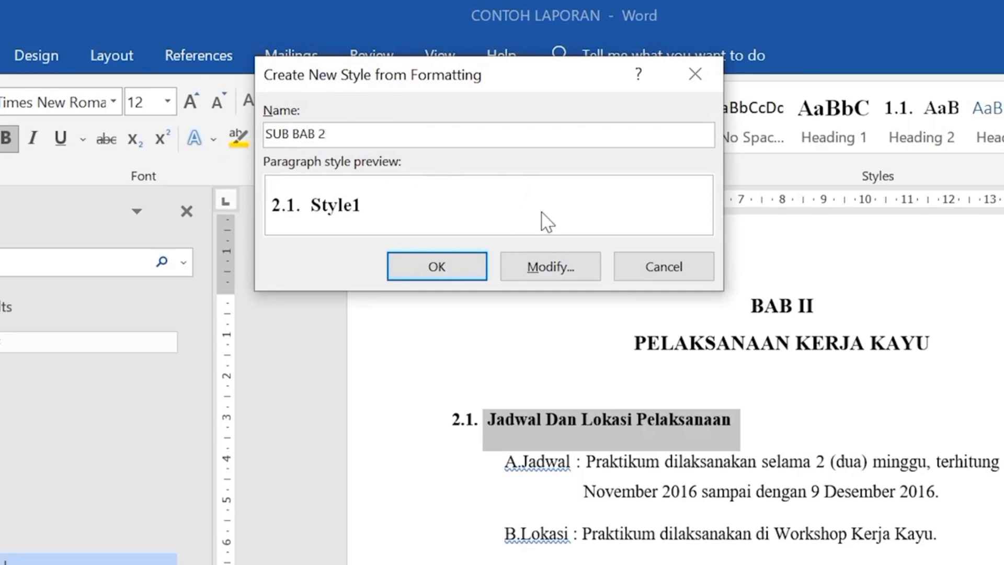
Base the SUB BAB 2 style on Heading 2, set its following paragraph style to Heading 2, make it bold, and create it
left_click(570, 267)
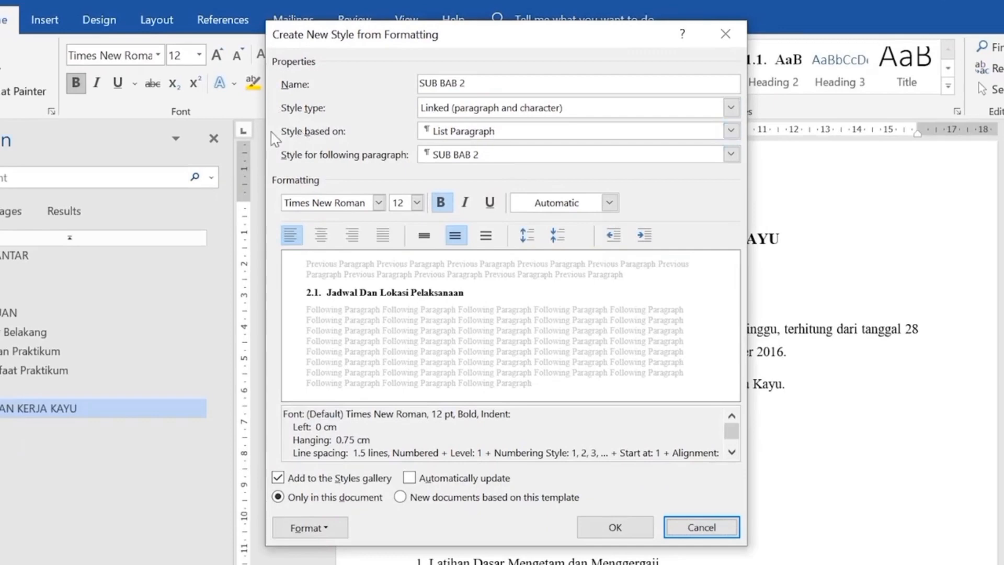
left_click(546, 135)
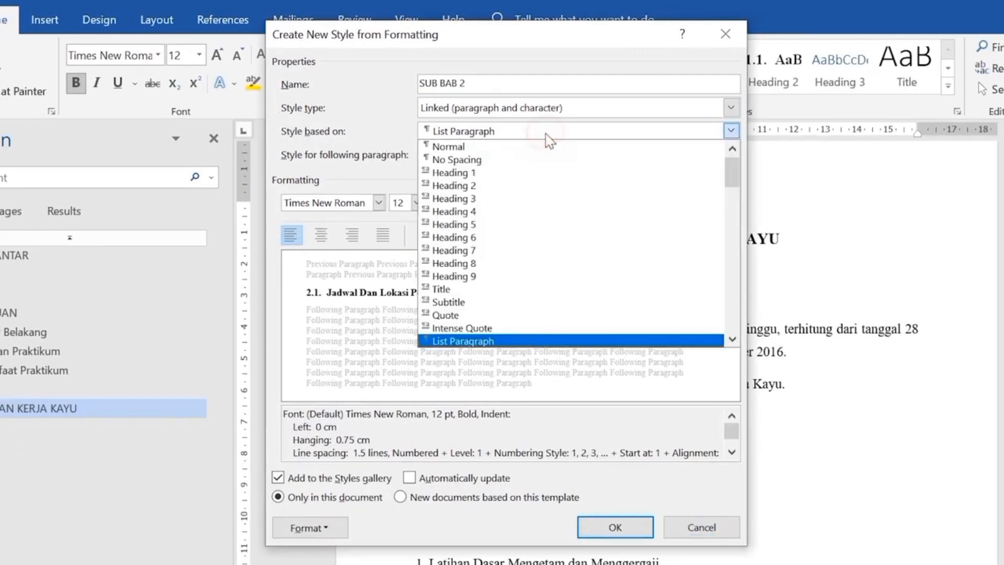
left_click(481, 187)
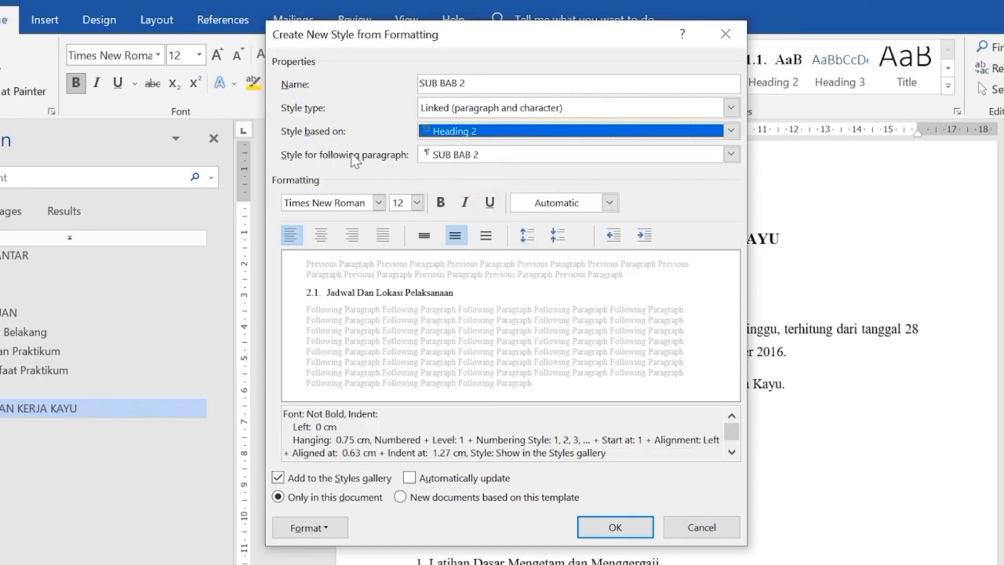
left_click(520, 158)
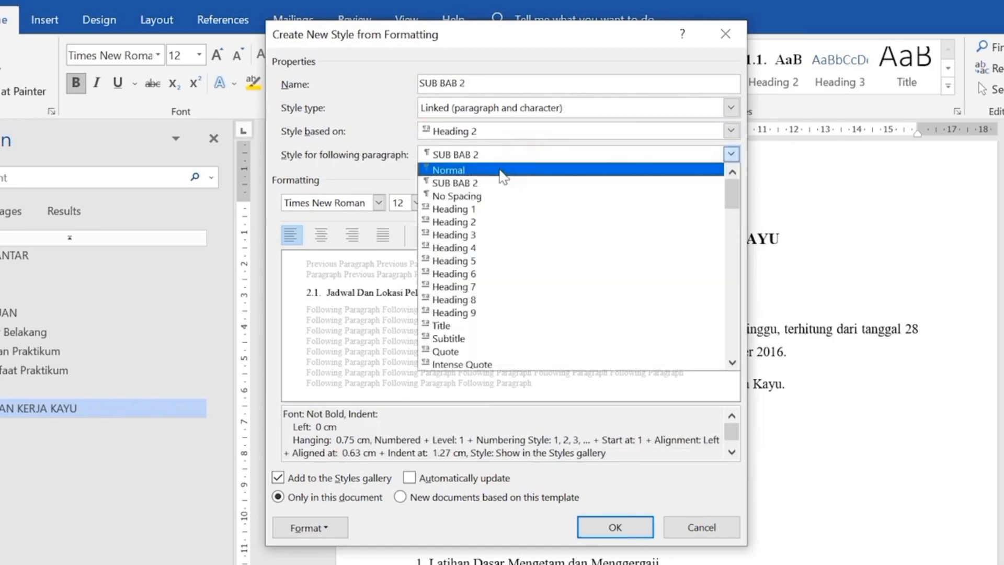
left_click(474, 222)
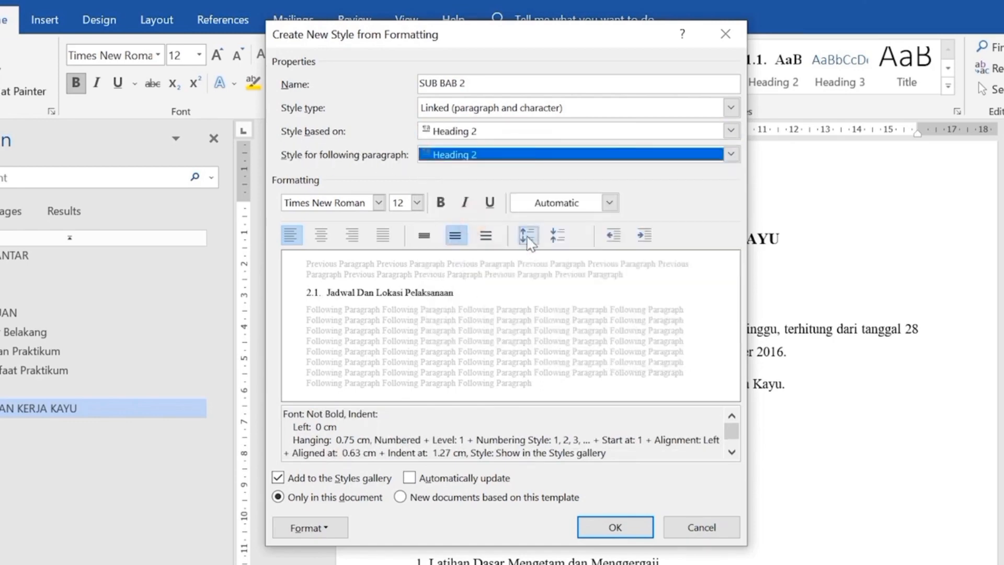
left_click(442, 204)
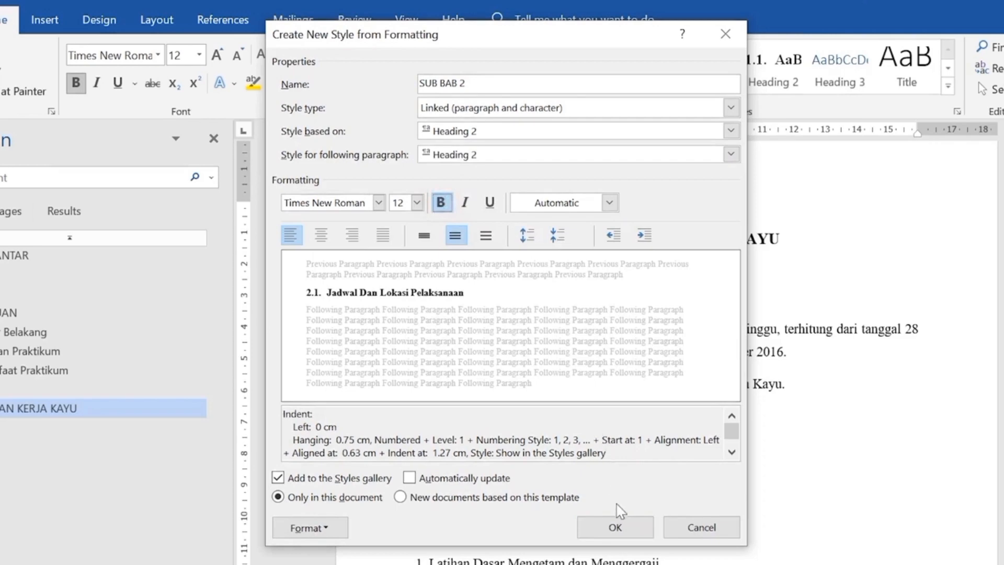
left_click(615, 528)
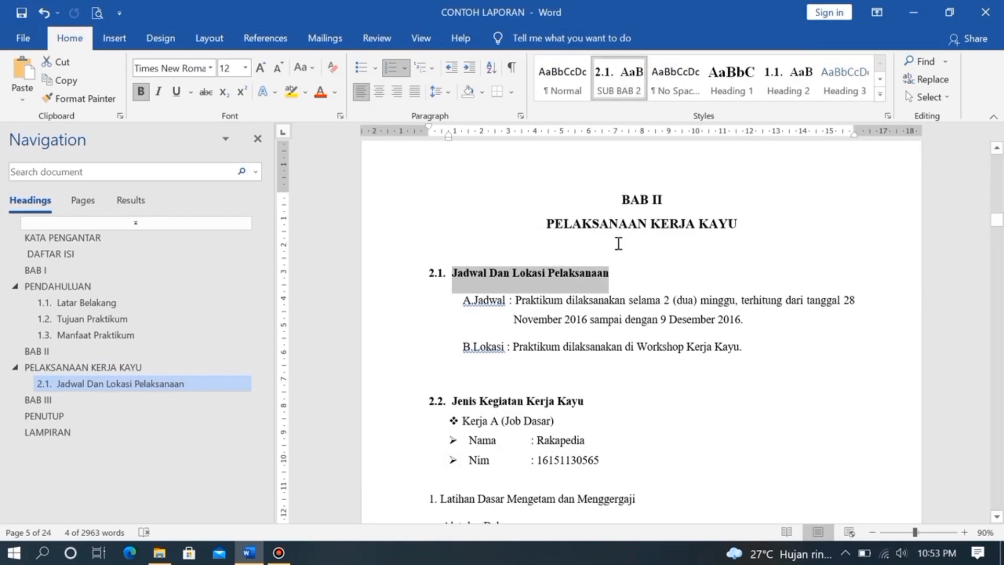
Apply the SUB BAB 2 style to the "Jenis Kegiatan Kerja Kayu" subheading, section 2.2 of the second chapter
scroll(587, 242, "down", 2)
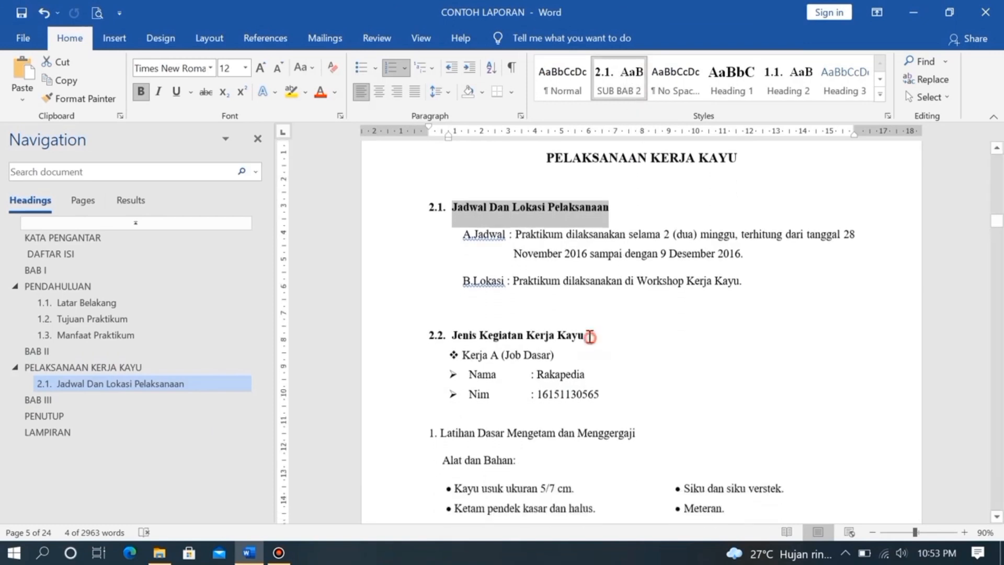
left_click_drag(590, 337, 450, 338)
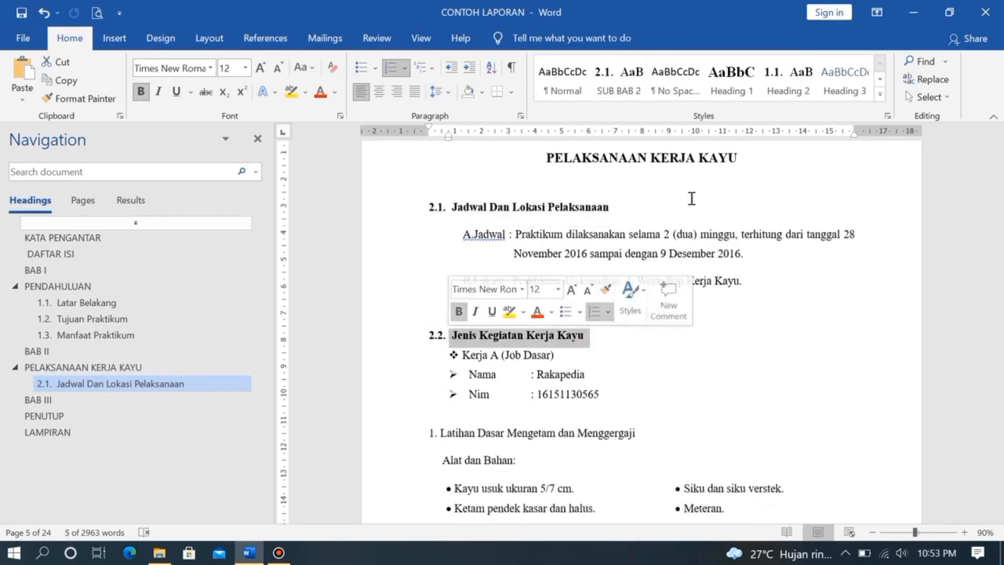
left_click(625, 86)
Start a new style from the formatting of the "3.1. Kesimpulan" subheading in the third chapter and name it SUB BAB 3
scroll(662, 254, "down", 4)
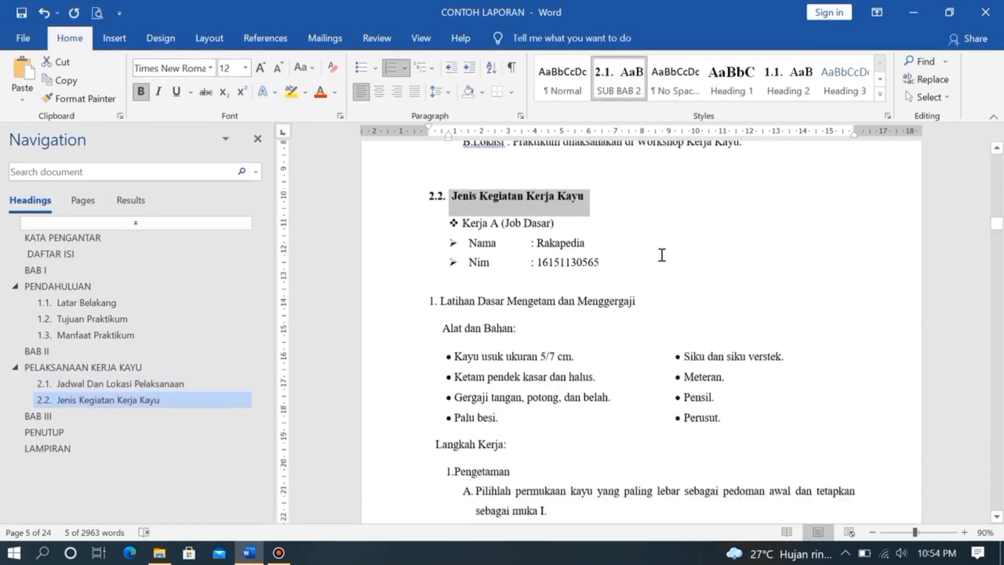
scroll(661, 255, "down", 20)
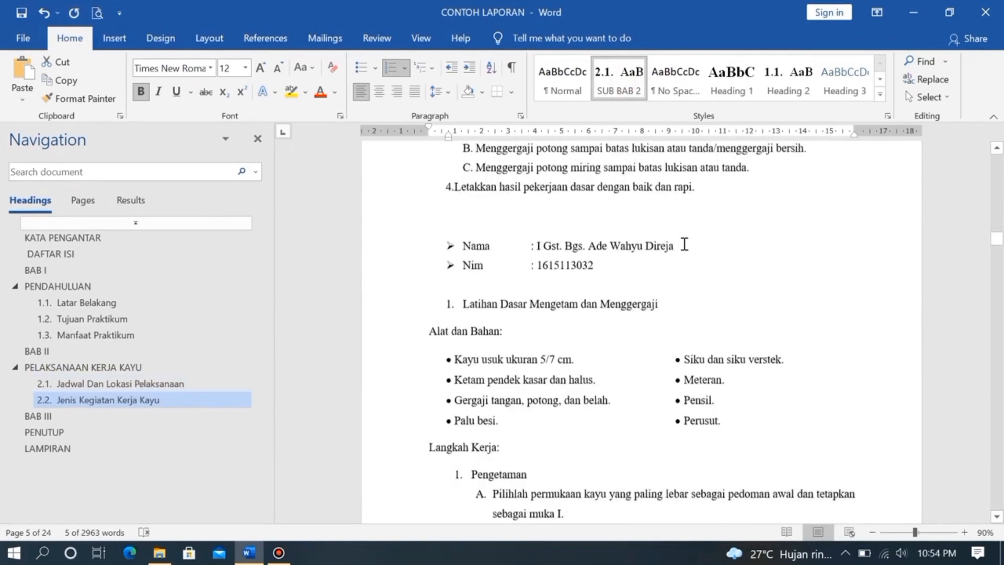
scroll(683, 243, "down", 15)
scroll(684, 244, "up", 10)
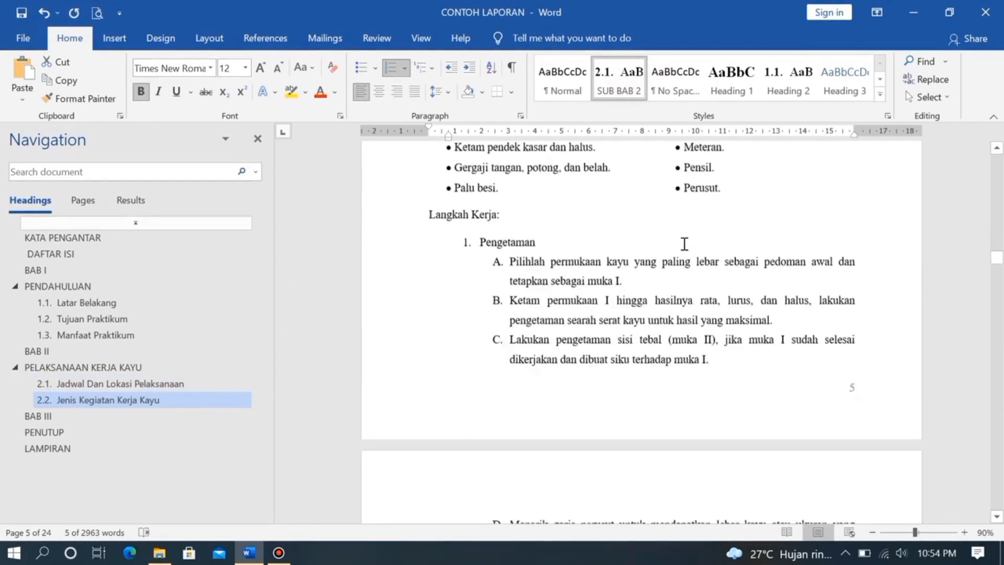
scroll(684, 244, "down", 3)
left_click_drag(998, 262, 1002, 329)
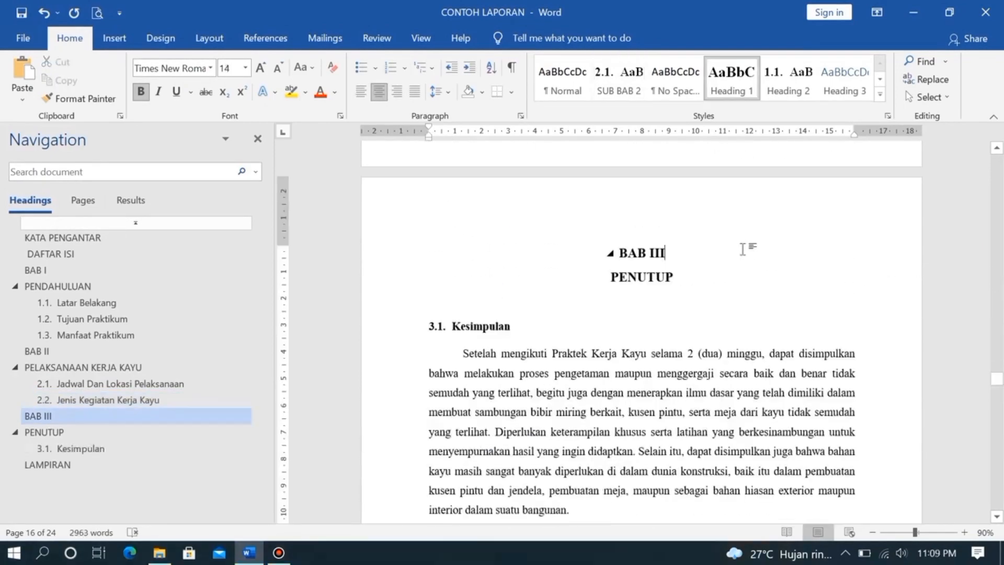
scroll(743, 250, "up", 1)
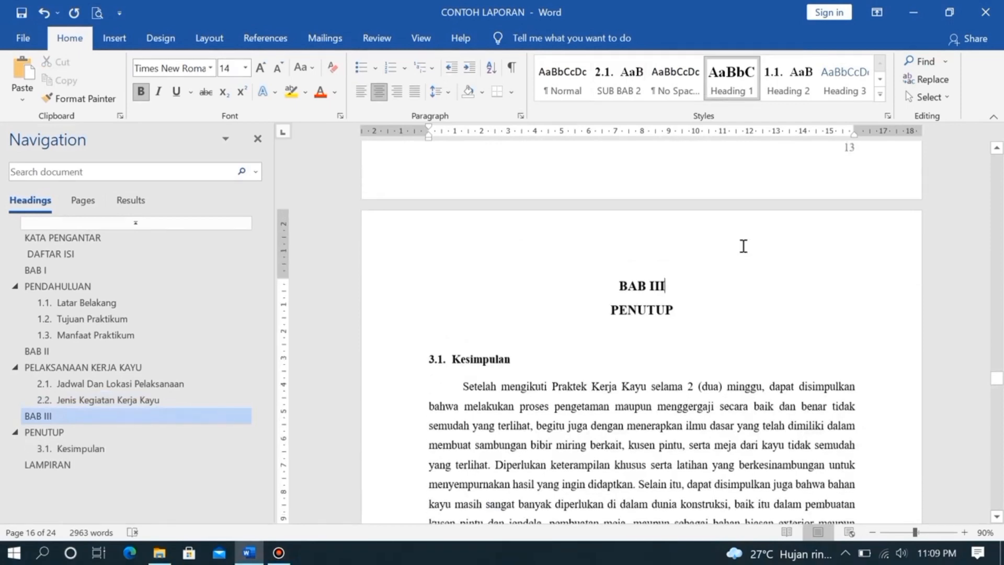
scroll(743, 243, "down", 1)
scroll(742, 240, "up", 1)
left_click_drag(521, 364, 439, 368)
left_click(880, 94)
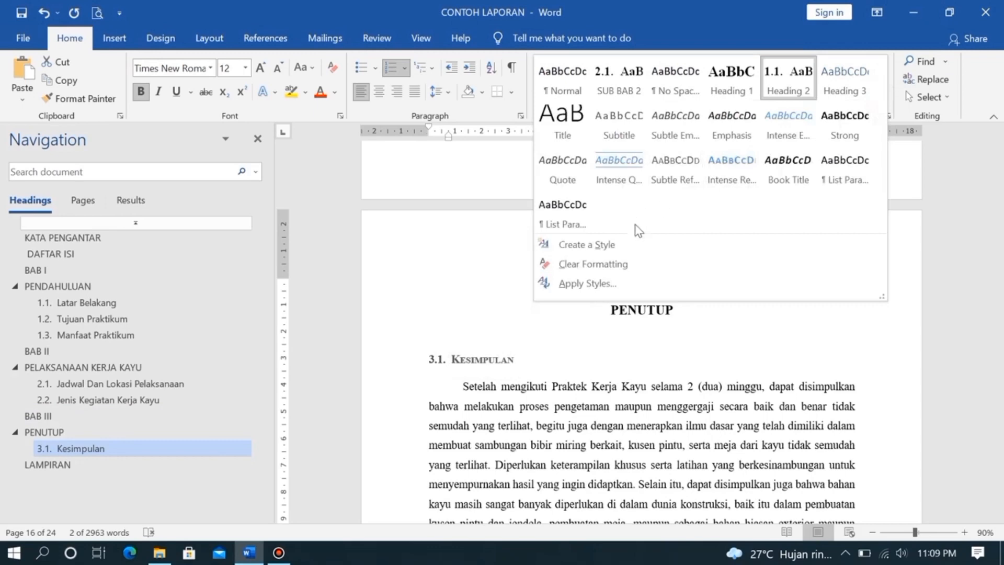
left_click(592, 248)
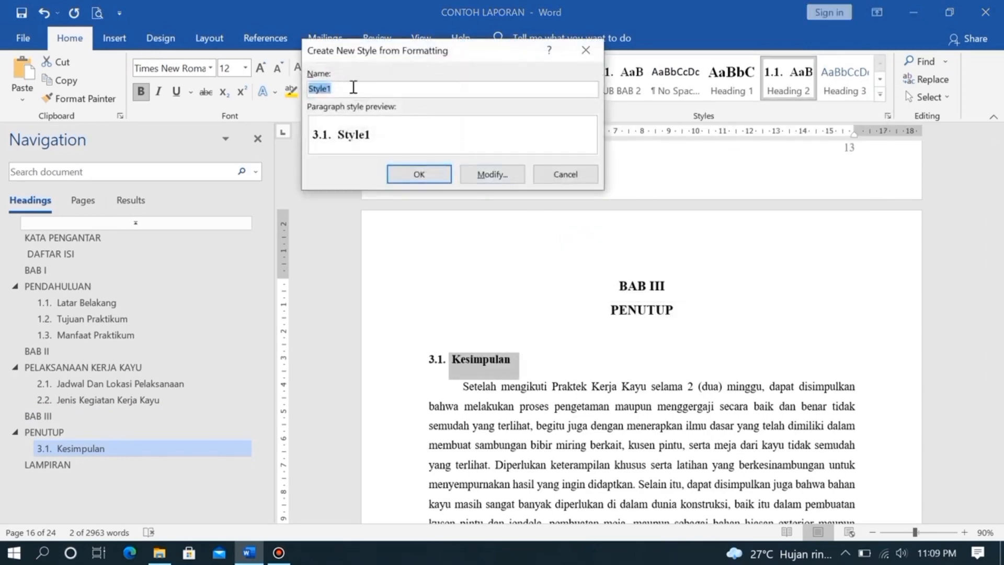
type("b")
key("BackSpace")
type("B")
key("BackSpace")
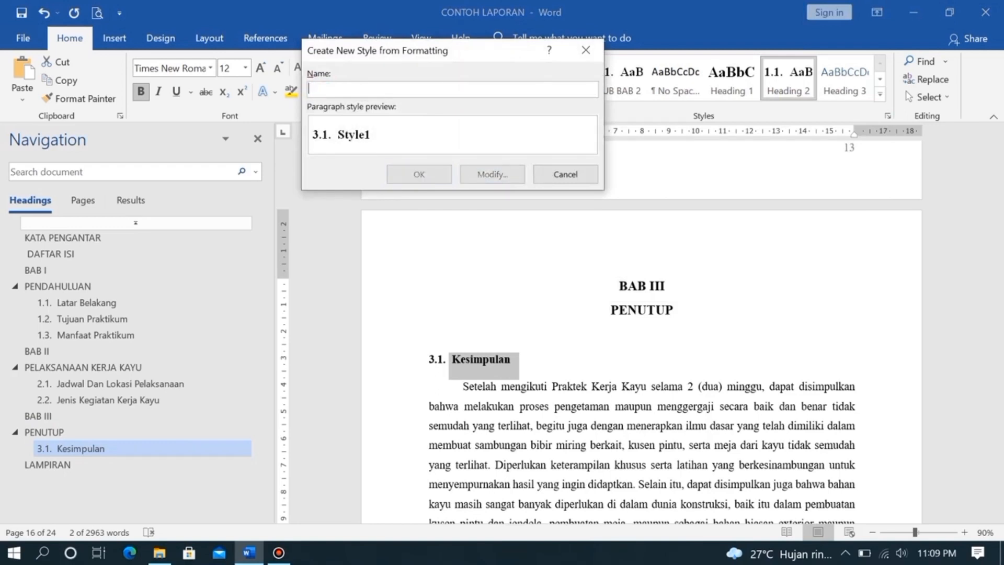
type("s")
key("BackSpace")
type("SUB BAB 3")
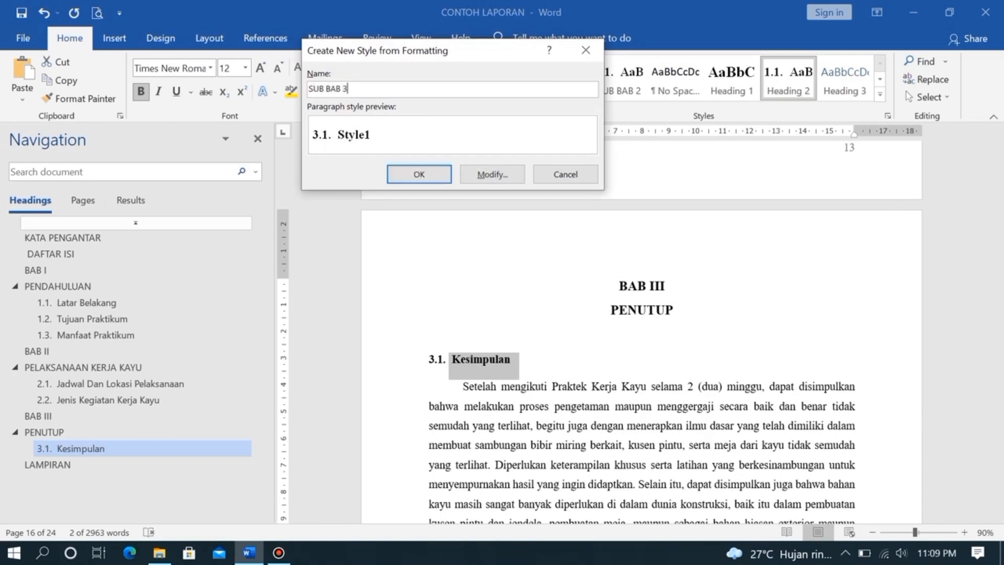
Base the SUB BAB 3 style on Heading 2, set its following paragraph style to Heading 2, and create it
left_click(497, 170)
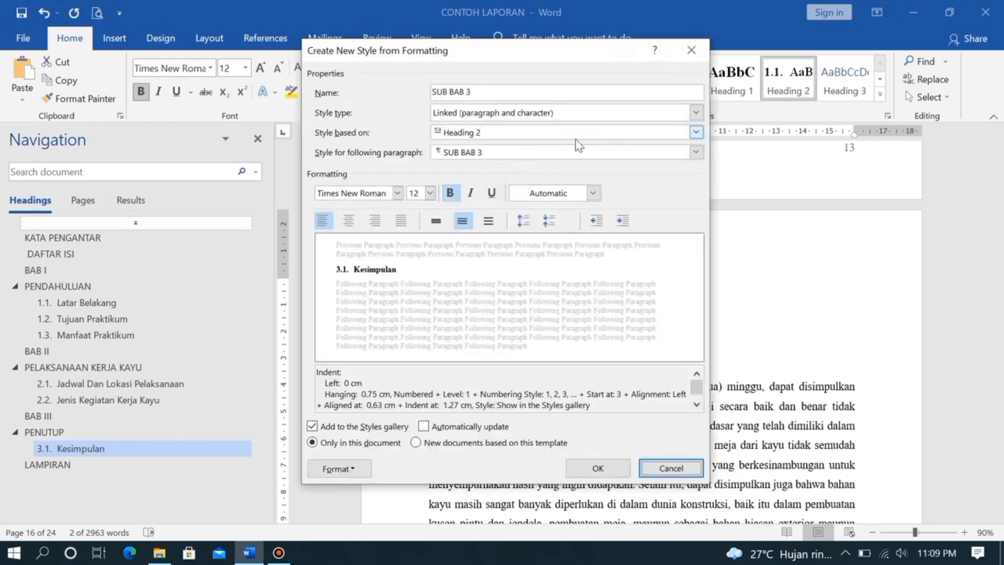
left_click(530, 134)
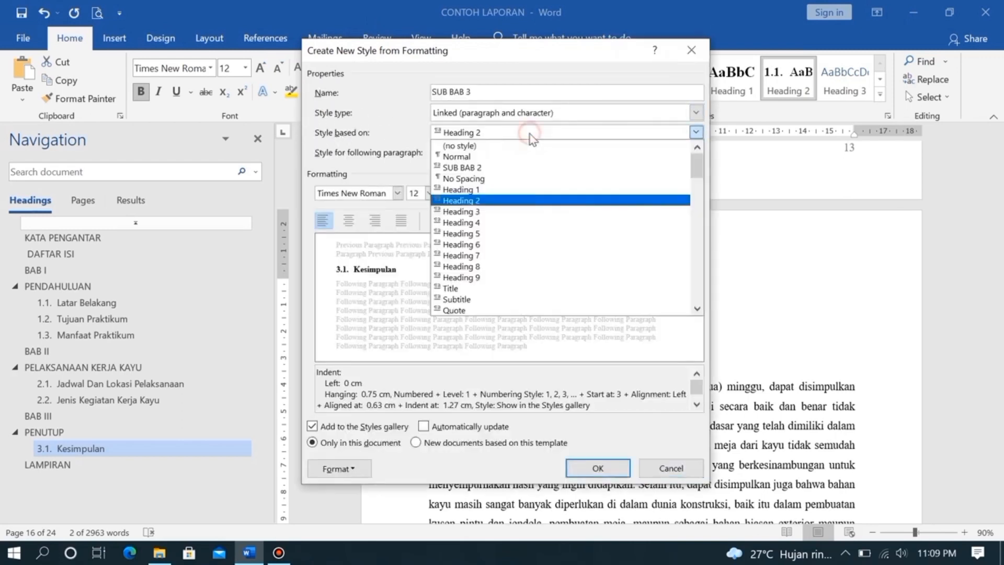
left_click(528, 201)
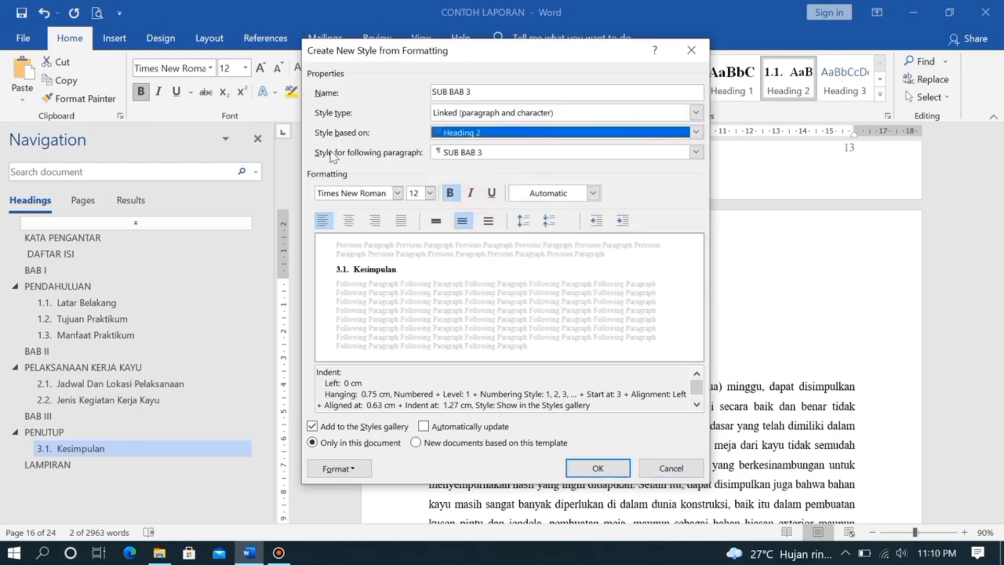
left_click(506, 155)
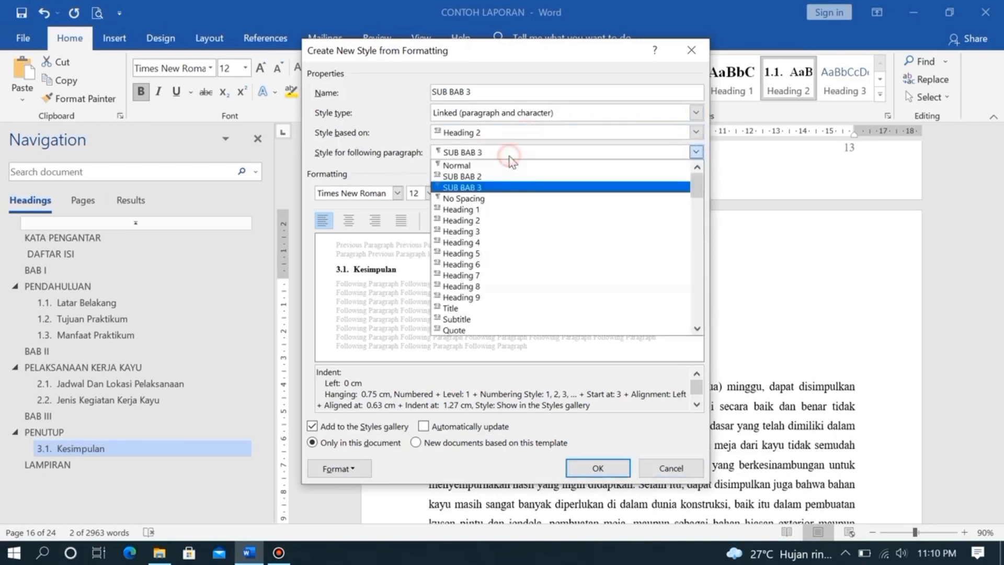
left_click(473, 220)
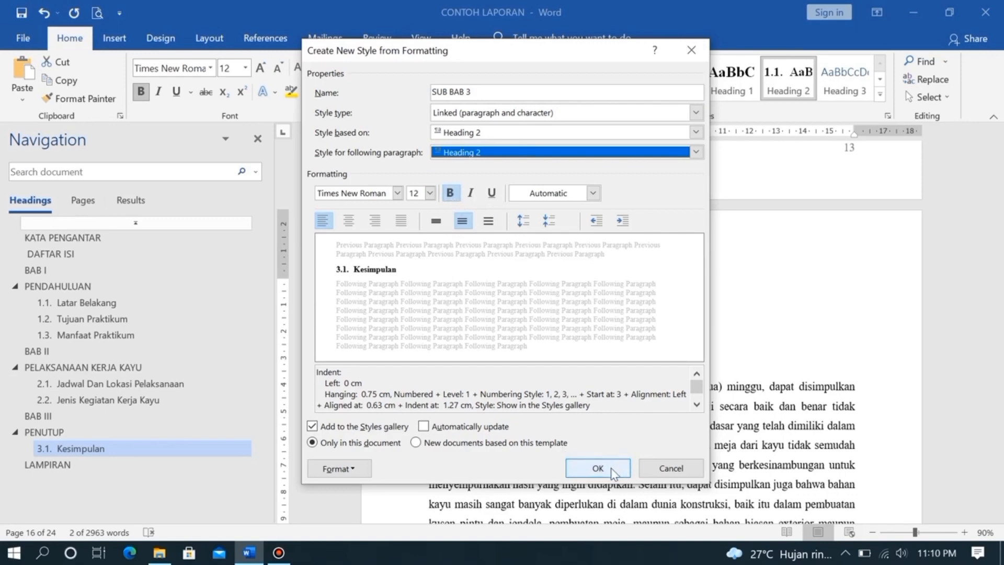
left_click(598, 468)
left_click(548, 360)
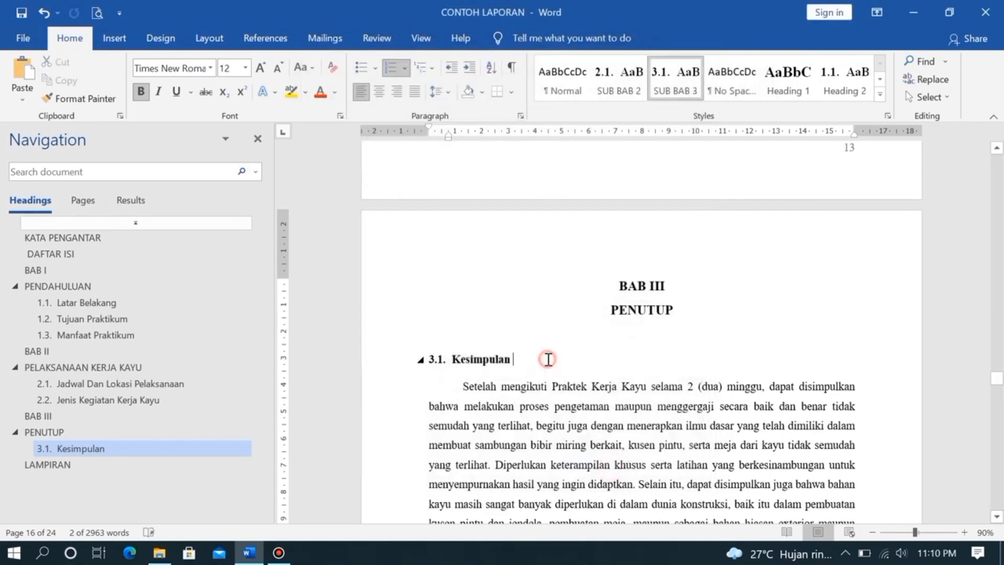
Apply the SUB BAB 3 style to the "Saran" subheading, section 3.2 of the third chapter
scroll(548, 360, "down", 4)
scroll(548, 360, "down", 2)
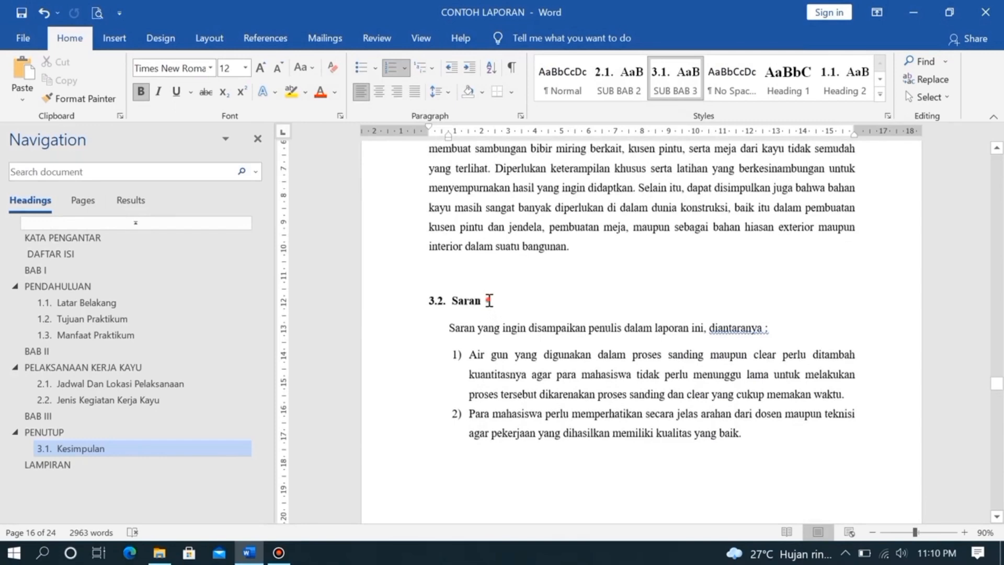
left_click_drag(489, 301, 404, 291)
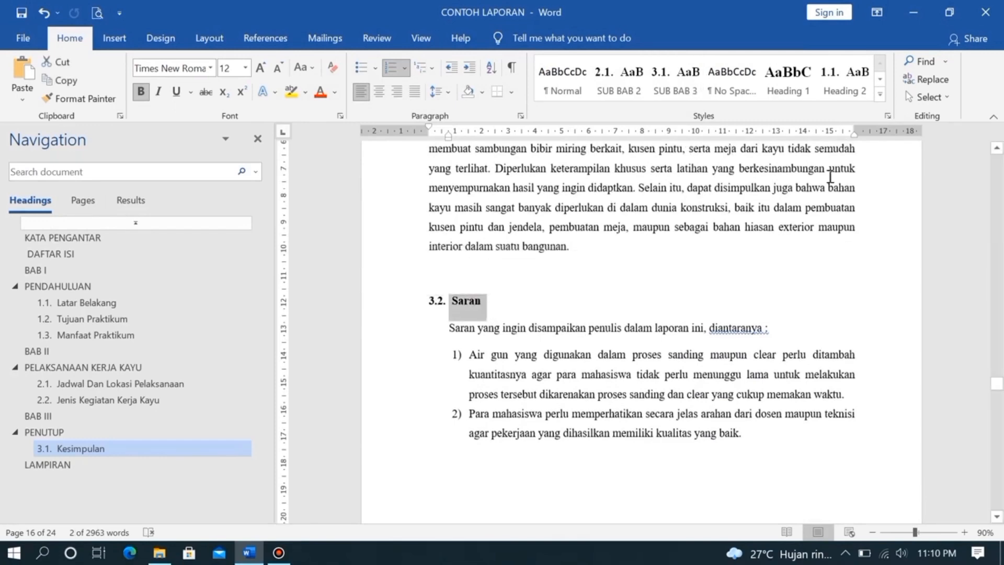
left_click(671, 84)
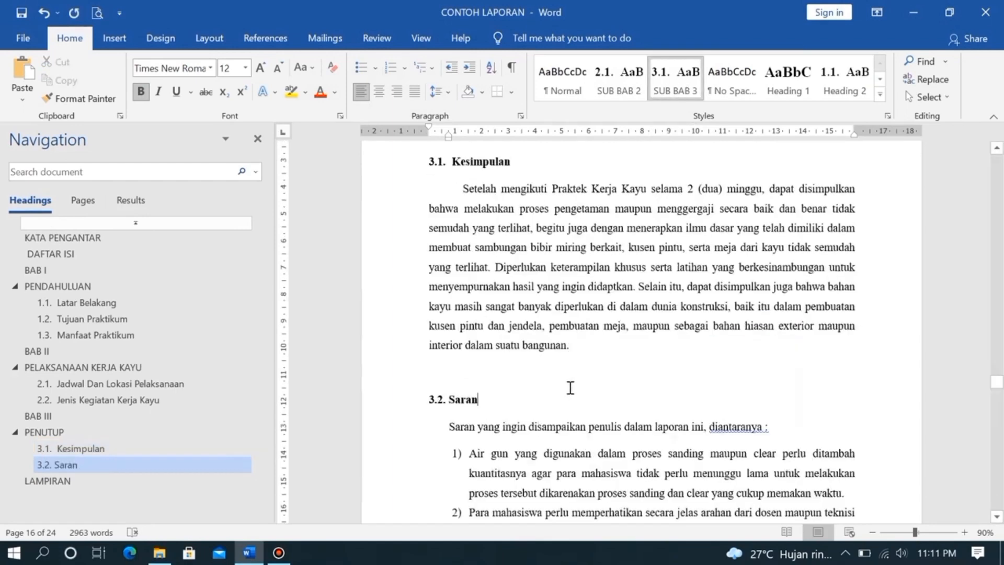
Place the insertion point on the blank line below the DAFTAR ISI title and left-align that line
scroll(609, 433, "down", 5)
scroll(638, 408, "up", 6)
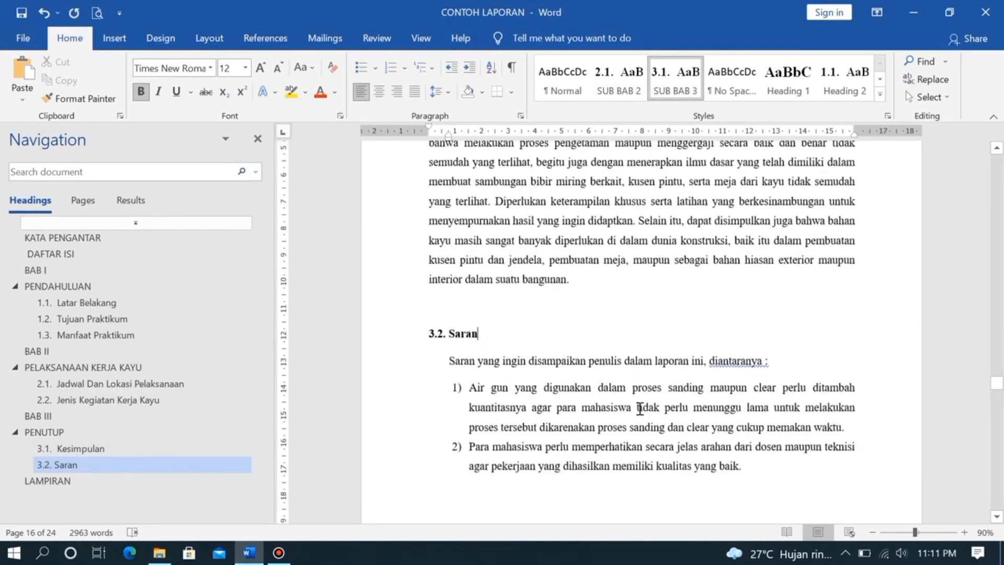
scroll(640, 409, "up", 15)
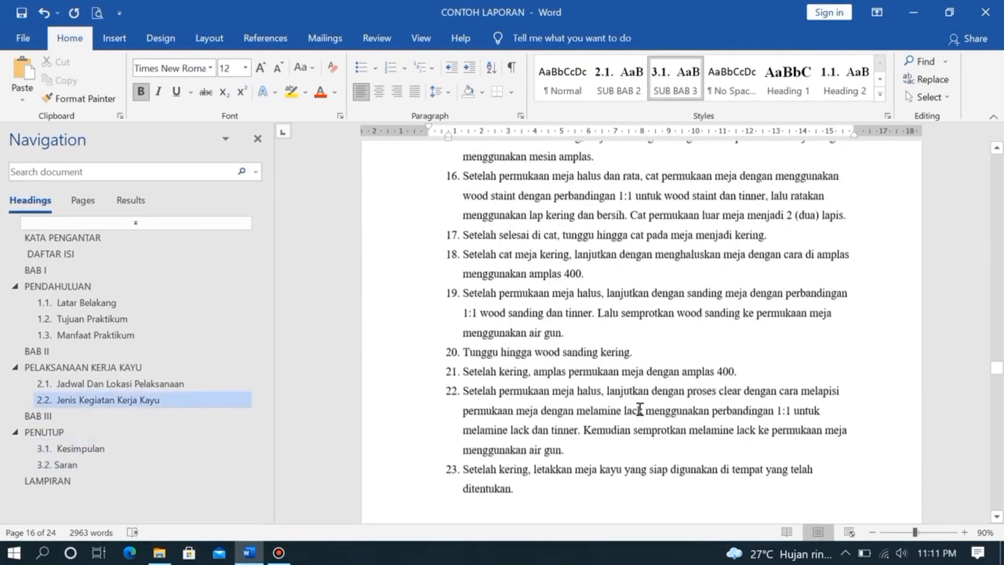
scroll(639, 409, "up", 10)
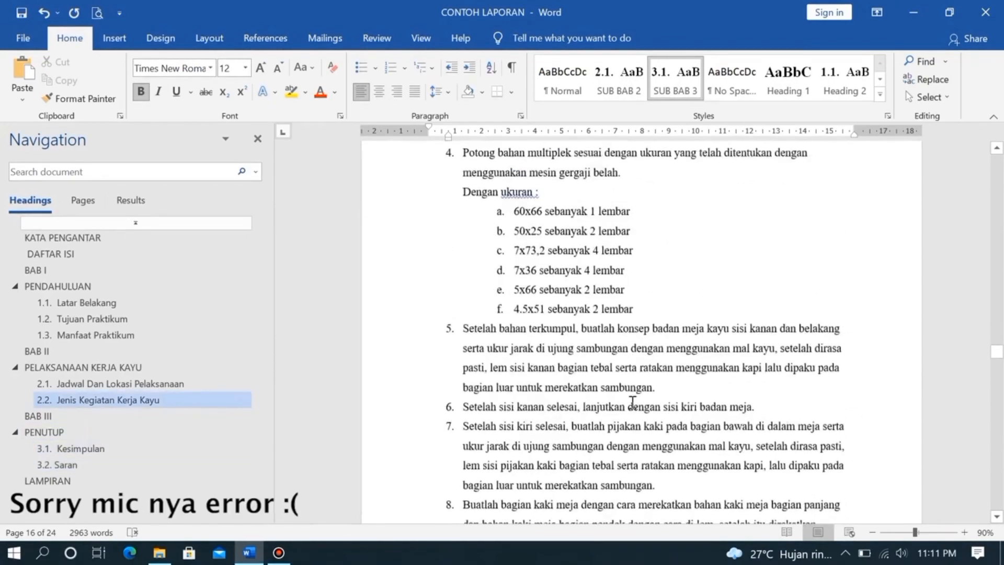
scroll(628, 380, "up", 12)
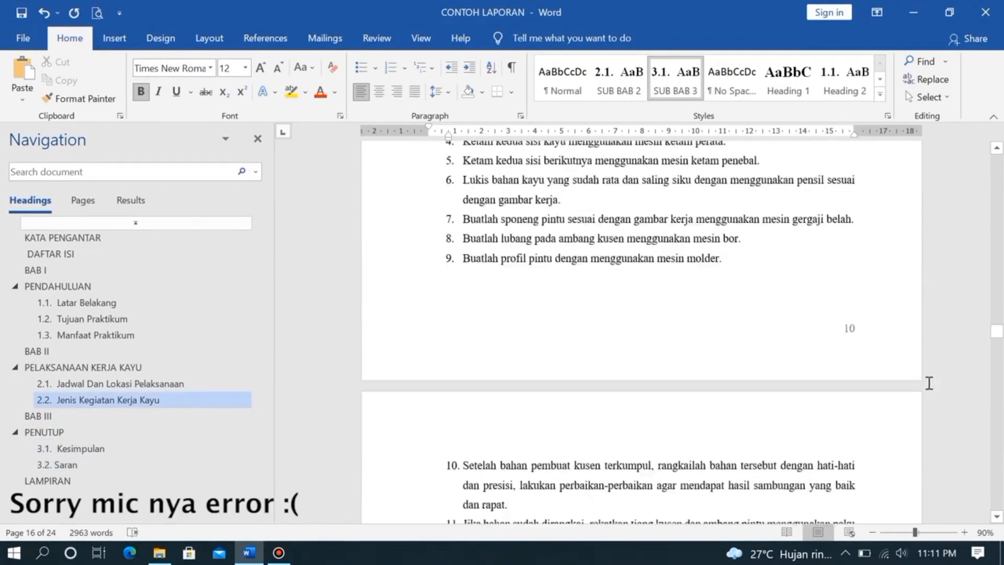
scroll(903, 366, "up", 9)
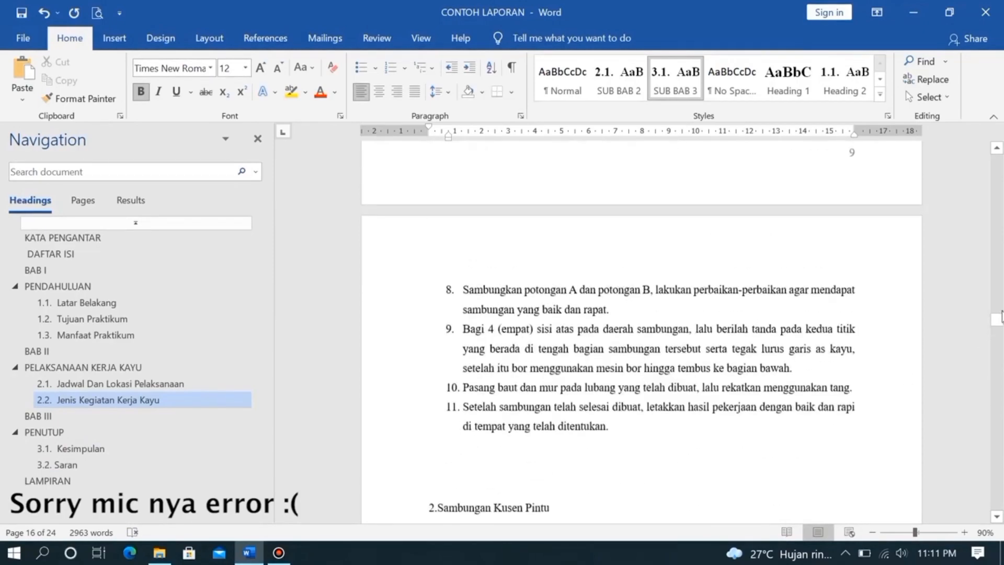
left_click_drag(997, 328, 997, 160)
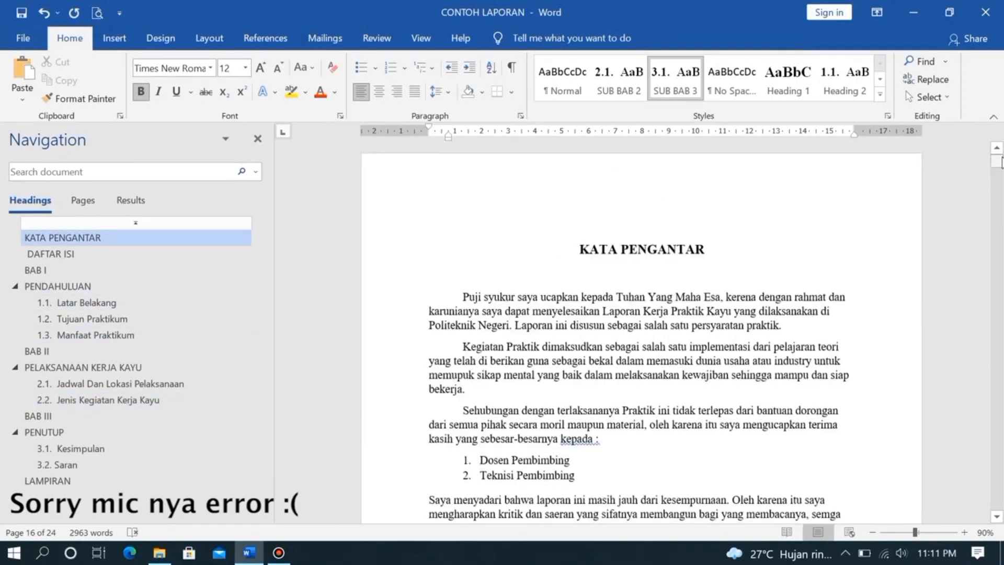
scroll(820, 359, "down", 3)
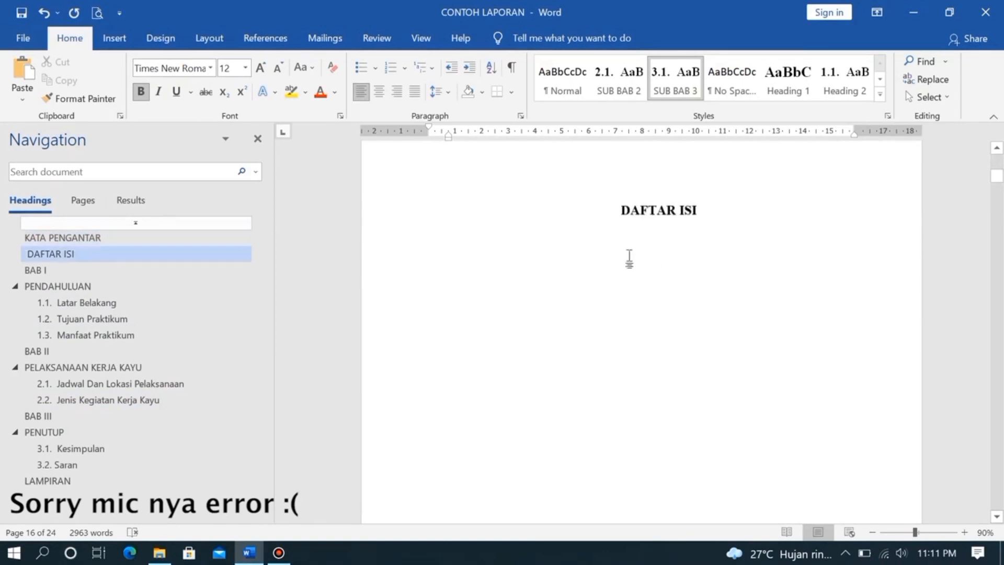
left_click(619, 253)
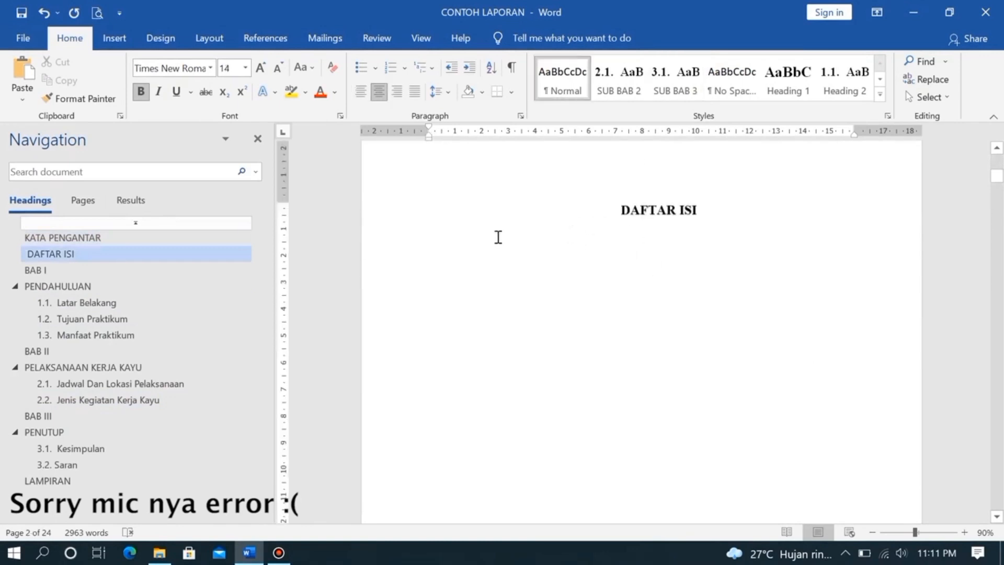
key("ctrl+l")
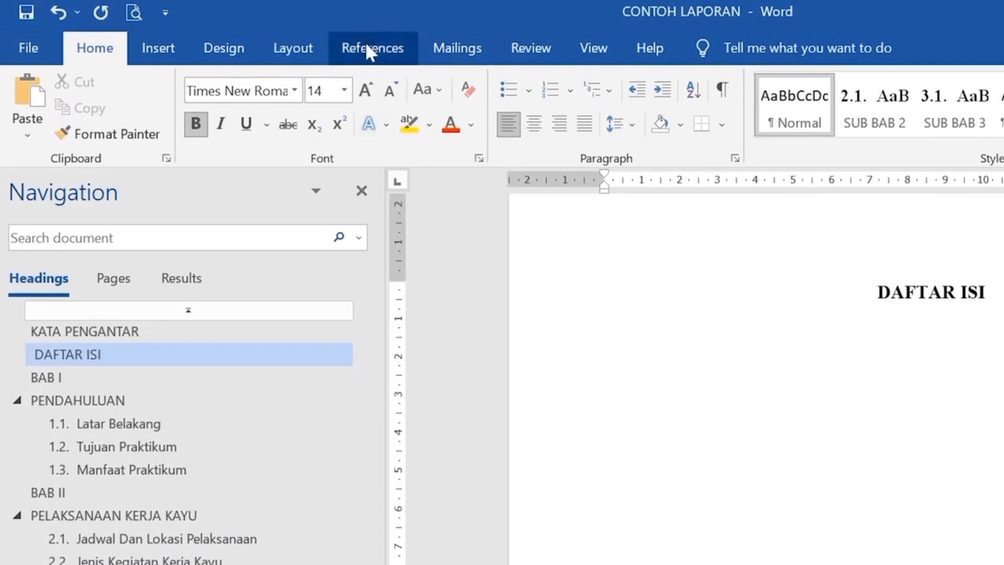
Insert a custom table of contents showing 2 levels with right-aligned page numbers, with hyperlinks instead of page numbers turned off
left_click(366, 46)
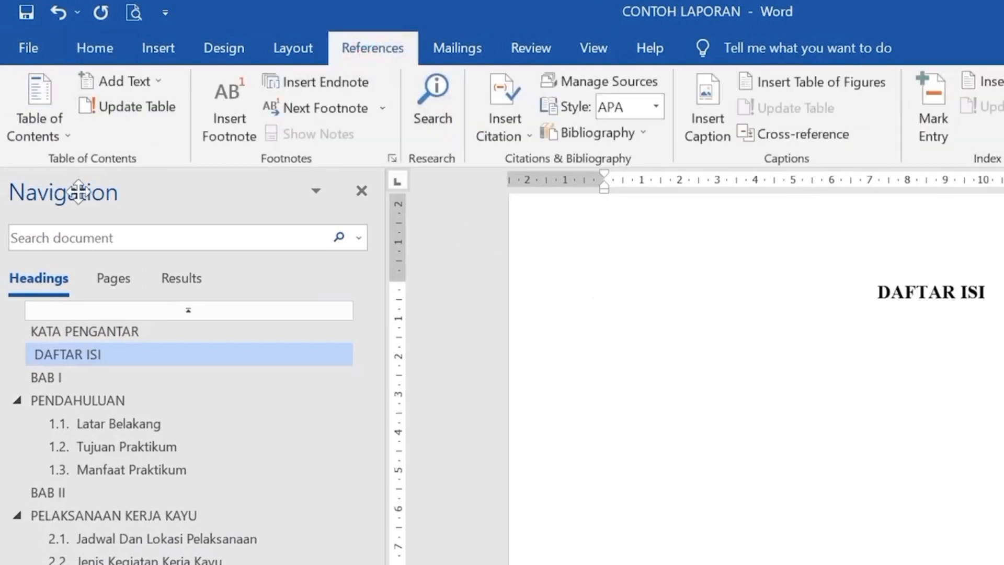
left_click(37, 107)
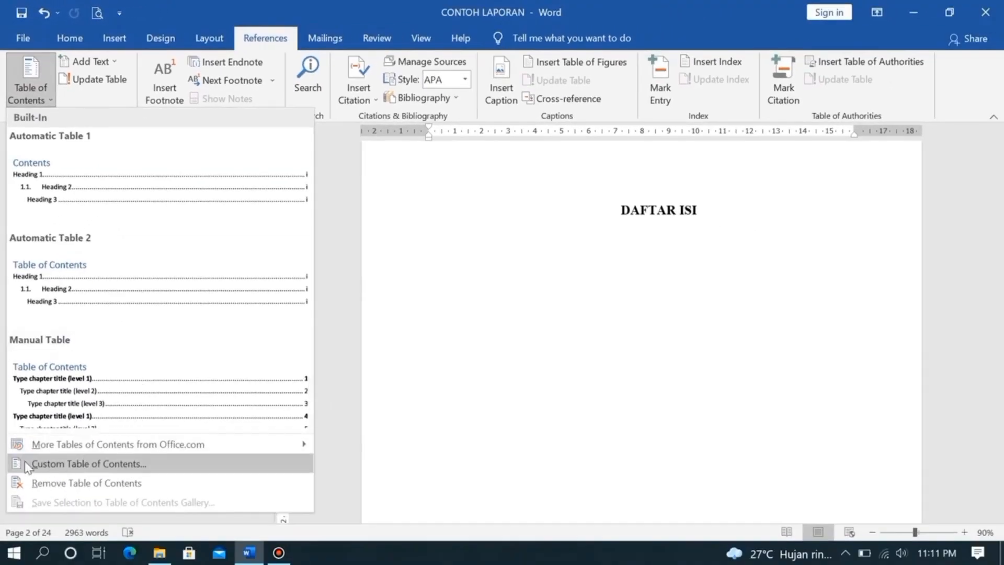
left_click(116, 467)
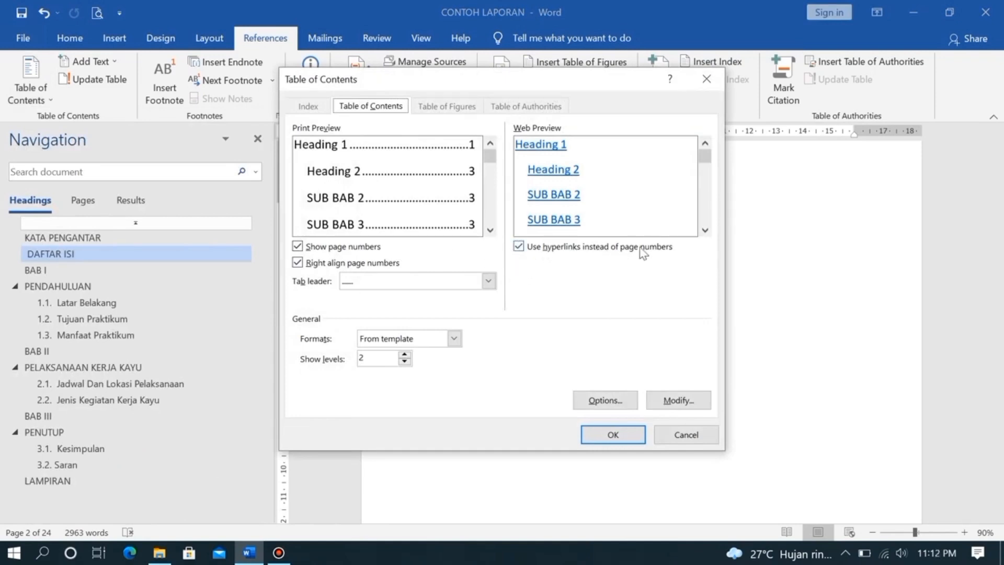
left_click(519, 247)
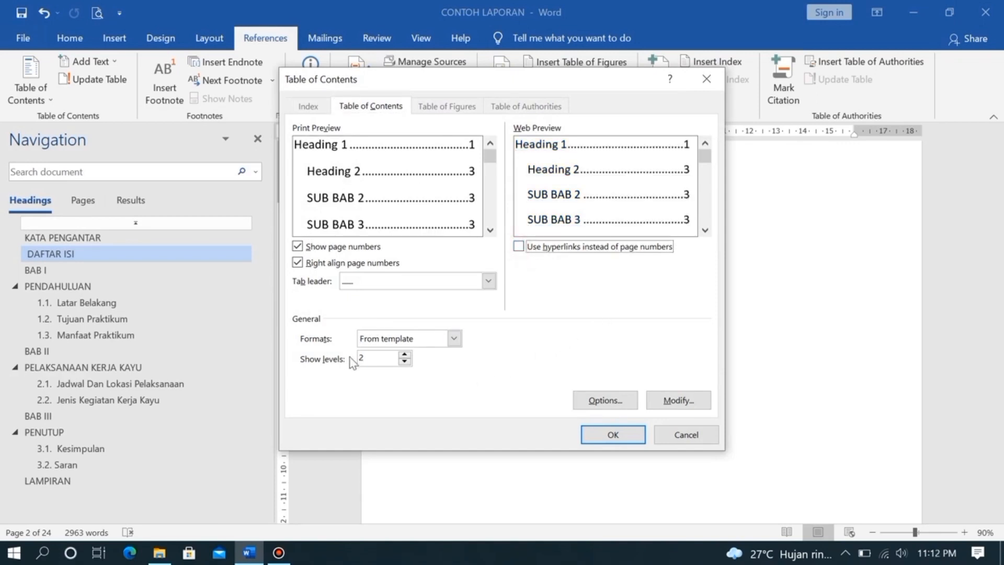
left_click(369, 357)
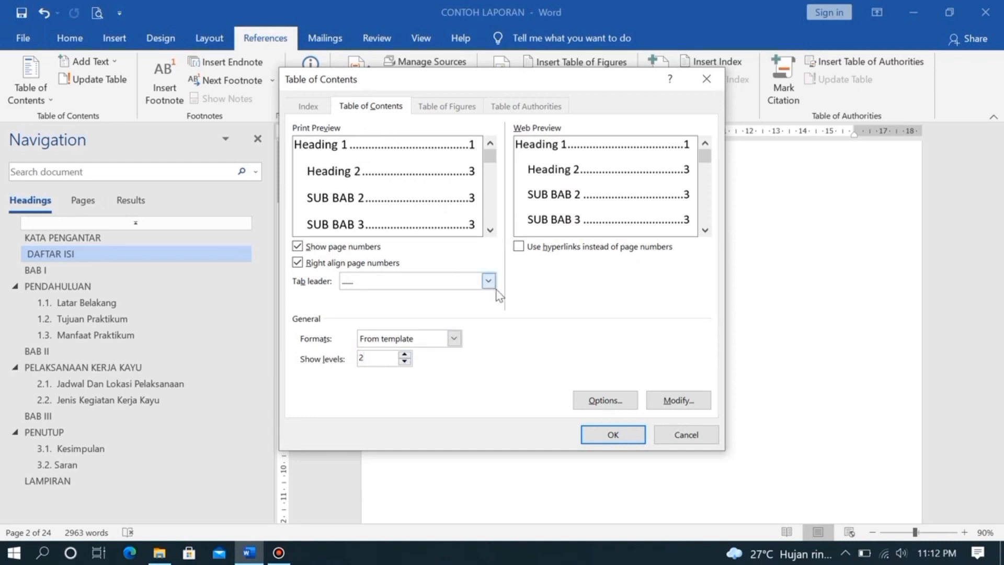
left_click(613, 435)
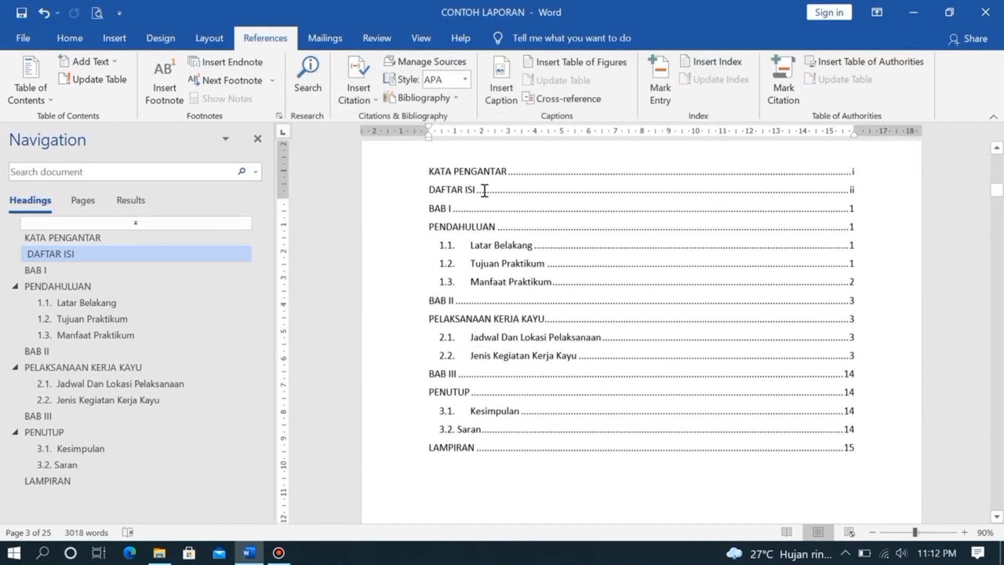
Undo the last edits around the DAFTAR ISI title while keeping the table of contents
scroll(641, 354, "up", 10)
key("ctrl+z")
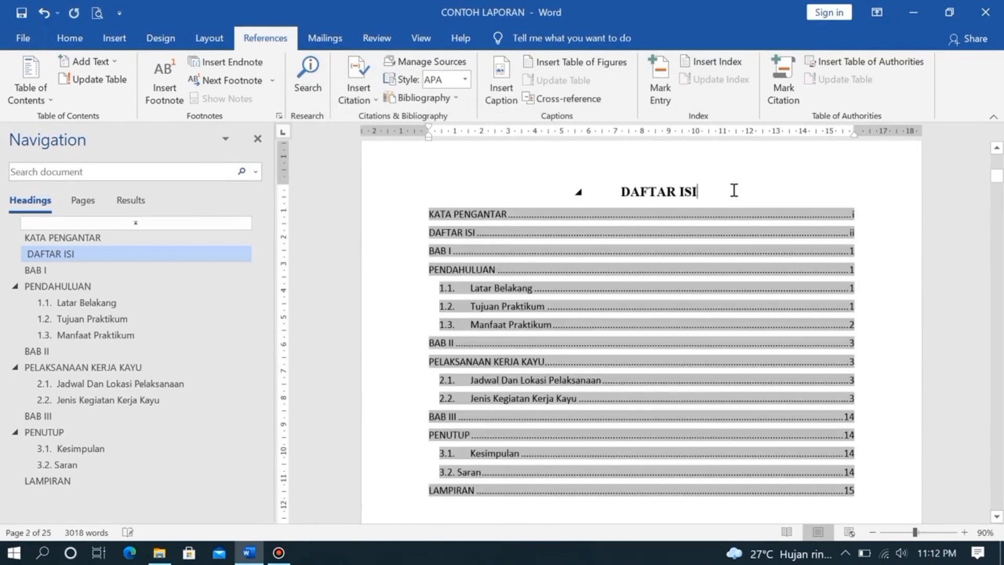
key("ctrl+z")
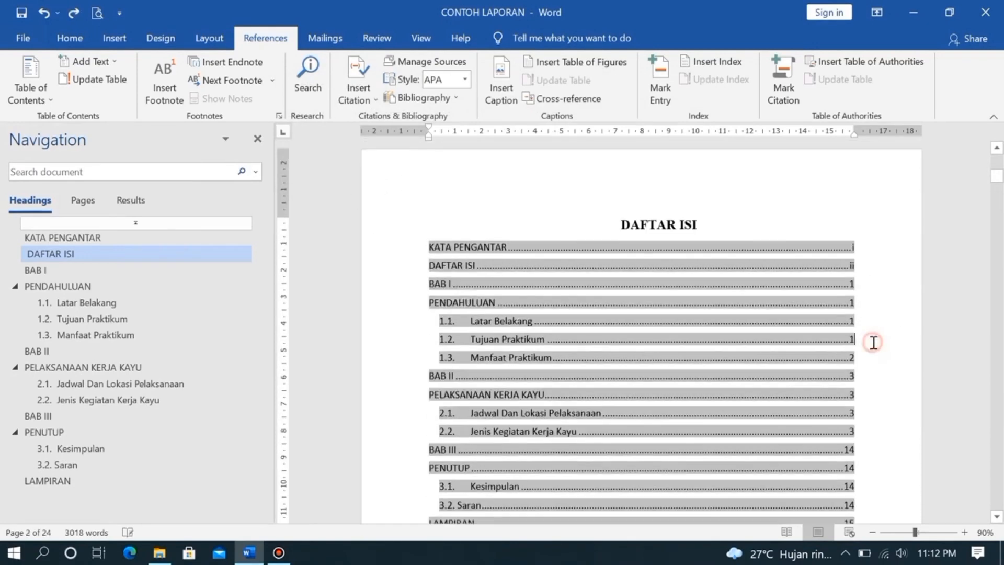
scroll(763, 219, "up", 3)
left_click(758, 234)
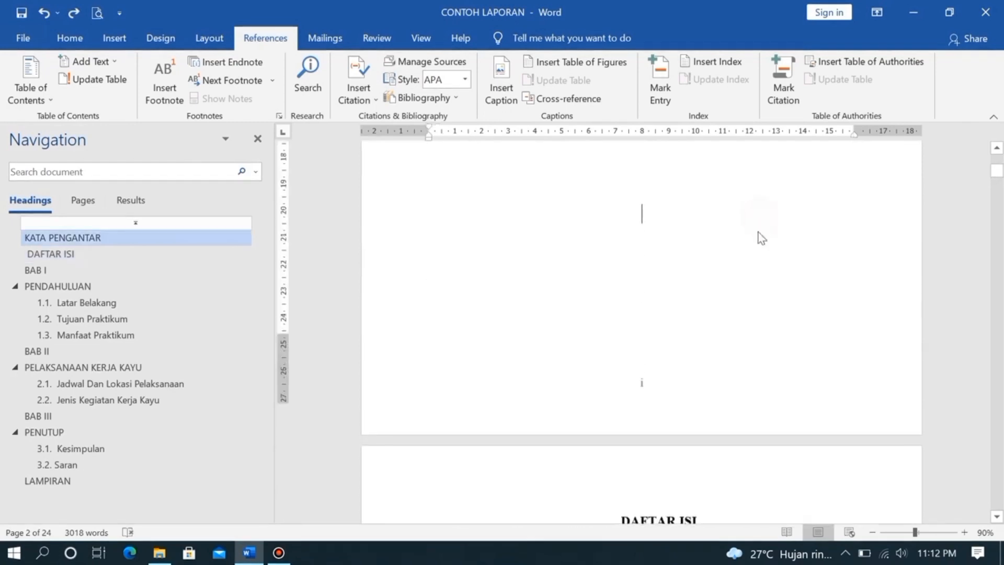
Merge the BAB I and PENDAHULUAN titles into a single heading, separating the two lines with a manual line break
scroll(758, 235, "down", 4)
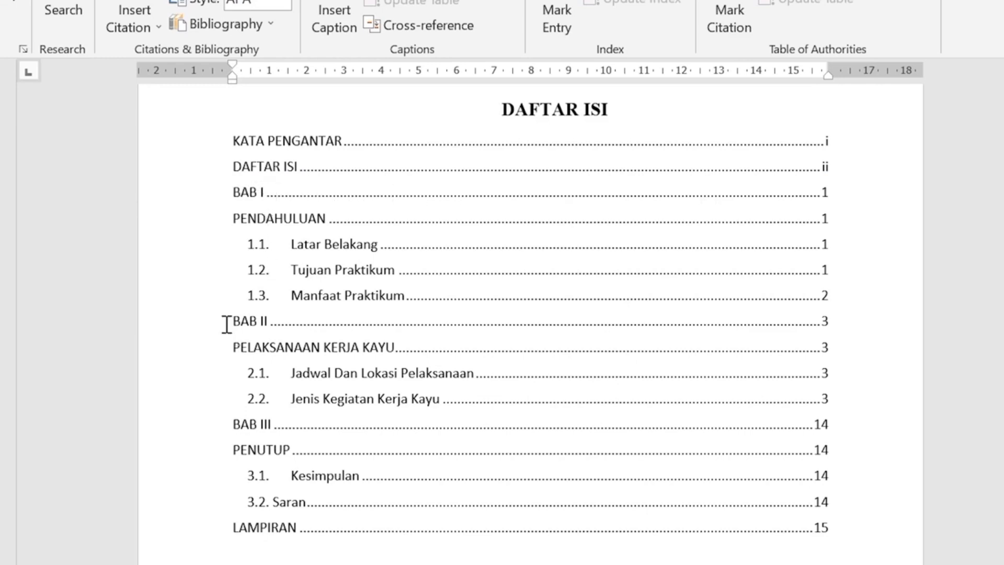
scroll(240, 450, "down", 2)
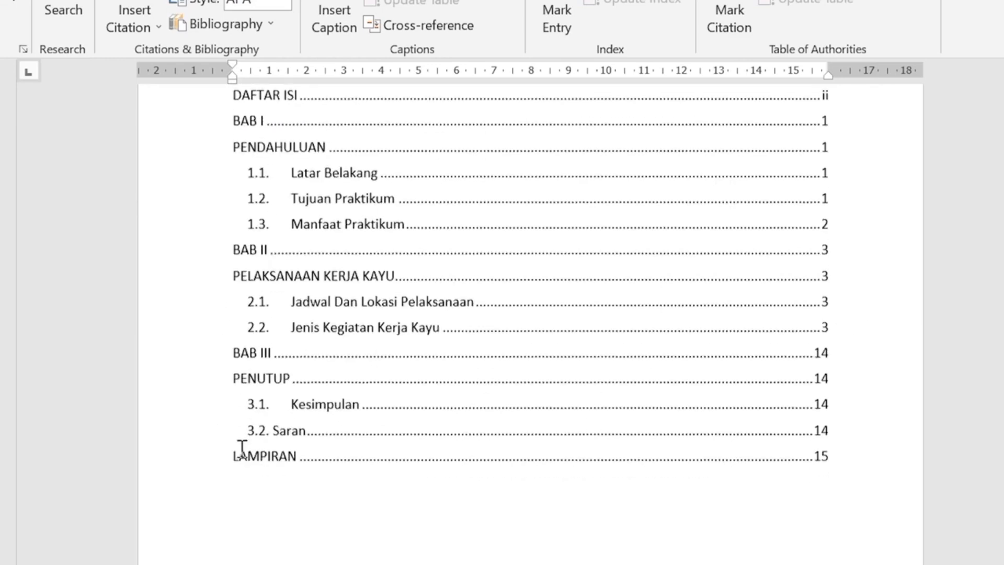
scroll(236, 370, "down", 3)
scroll(237, 365, "up", 5)
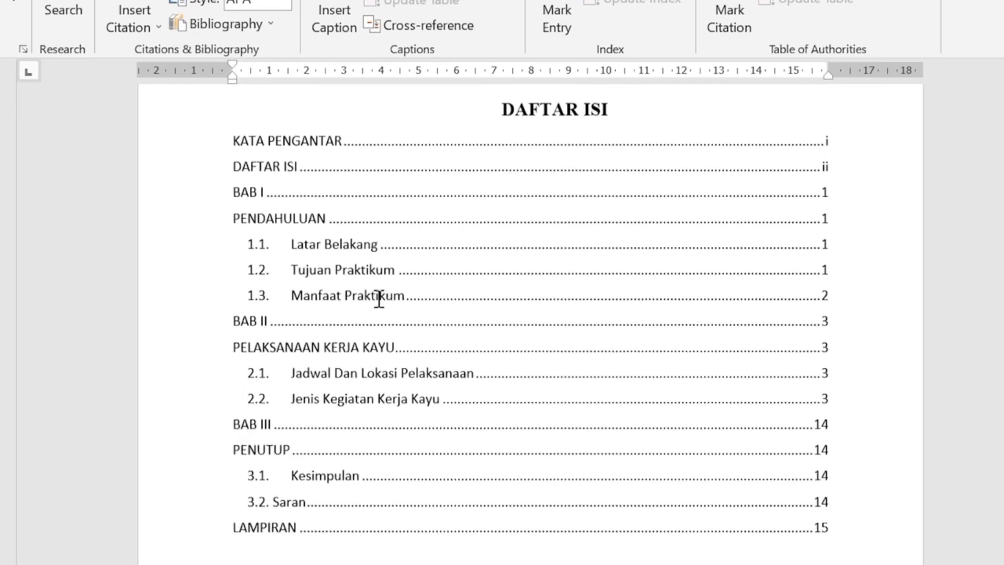
scroll(488, 305, "down", 15)
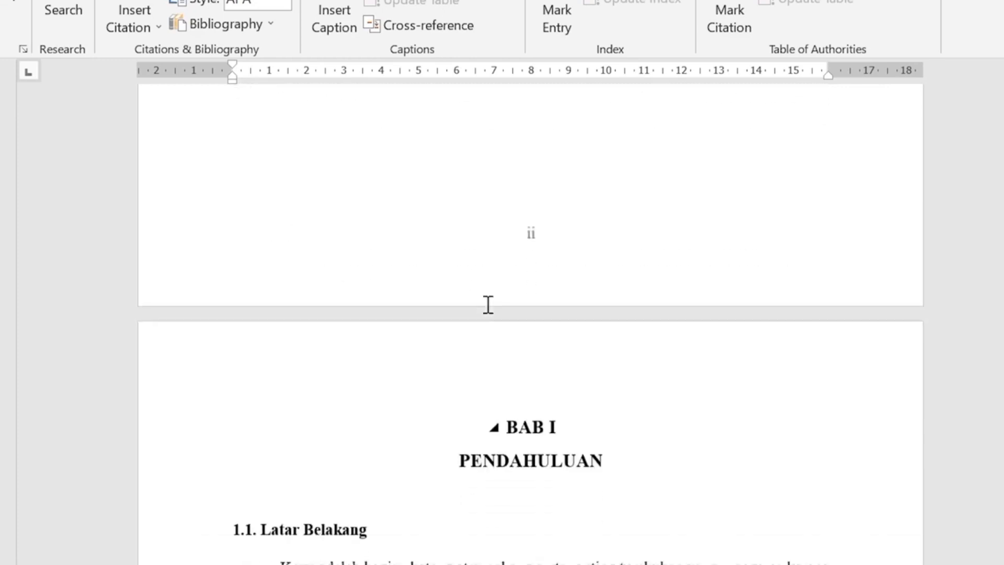
scroll(489, 305, "down", 2)
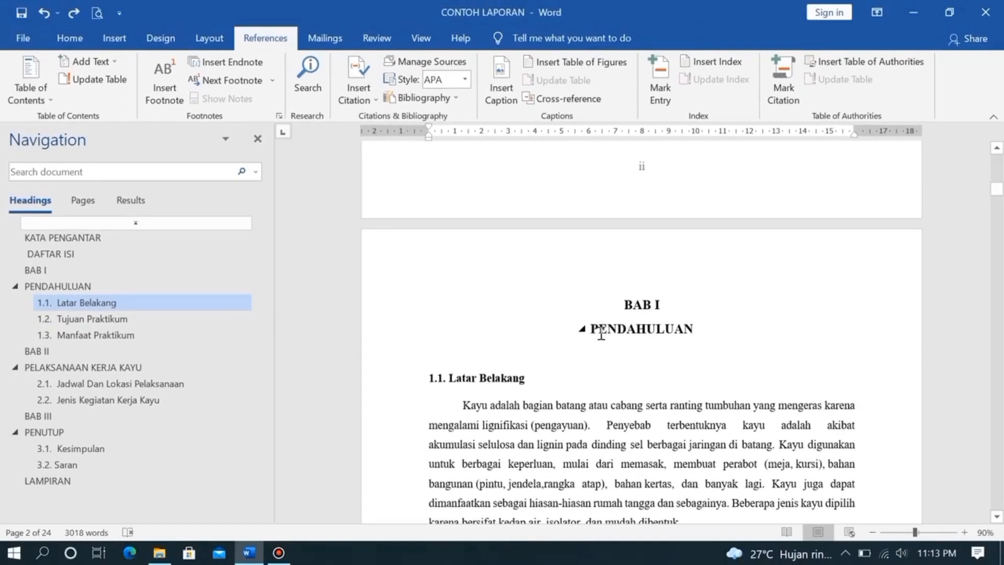
left_click(590, 328)
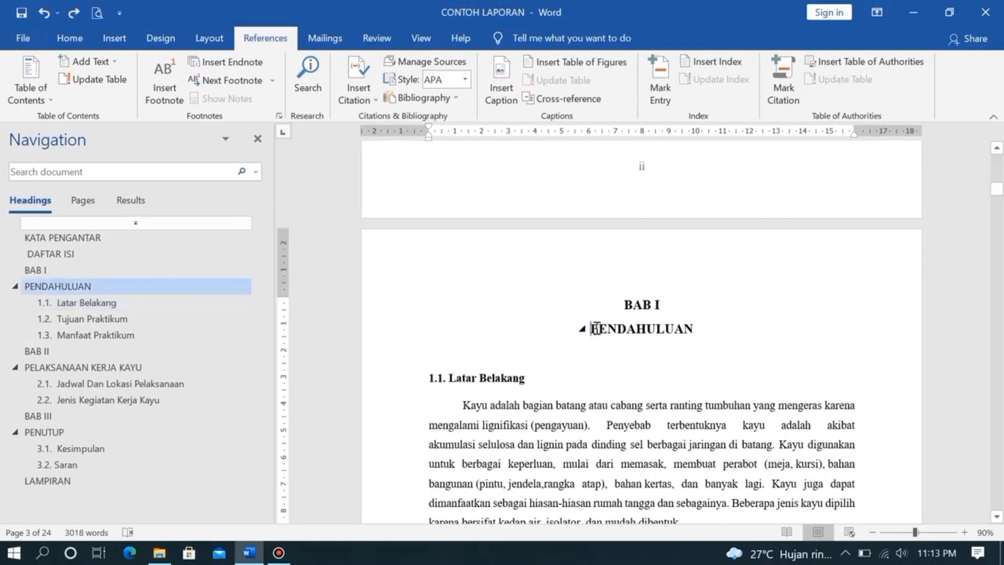
left_click(593, 327)
key("BackSpace")
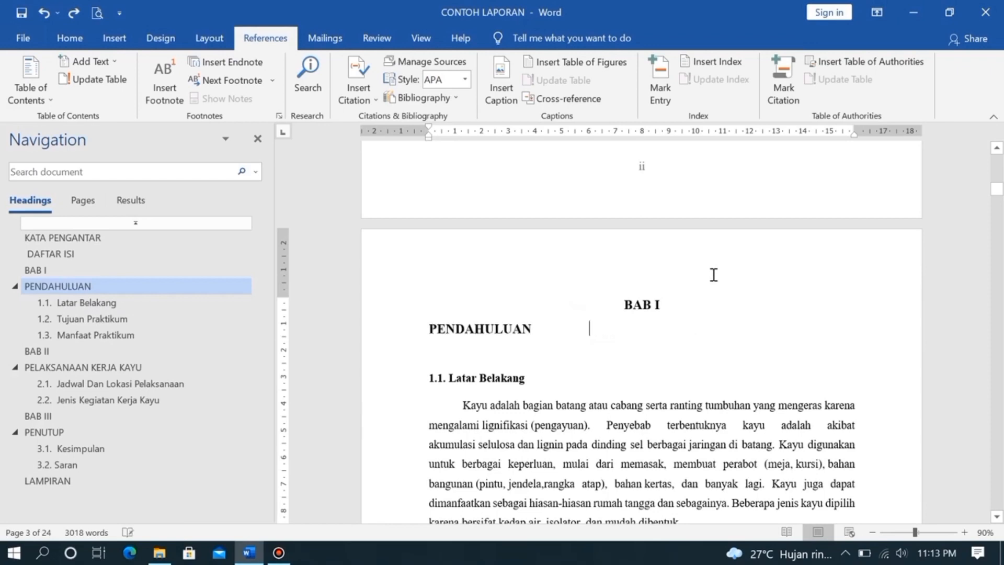
key("BackSpace")
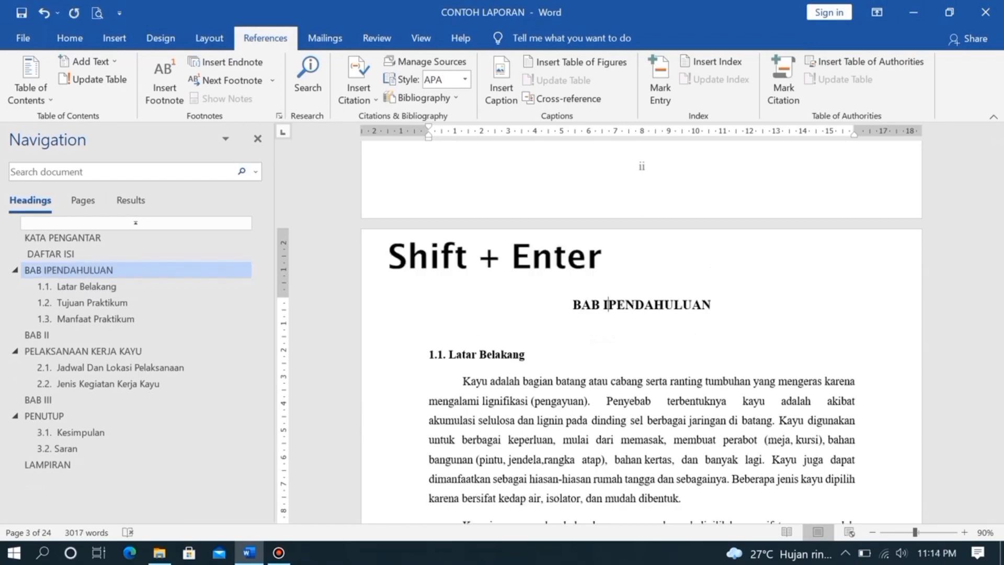
key("shift+Return")
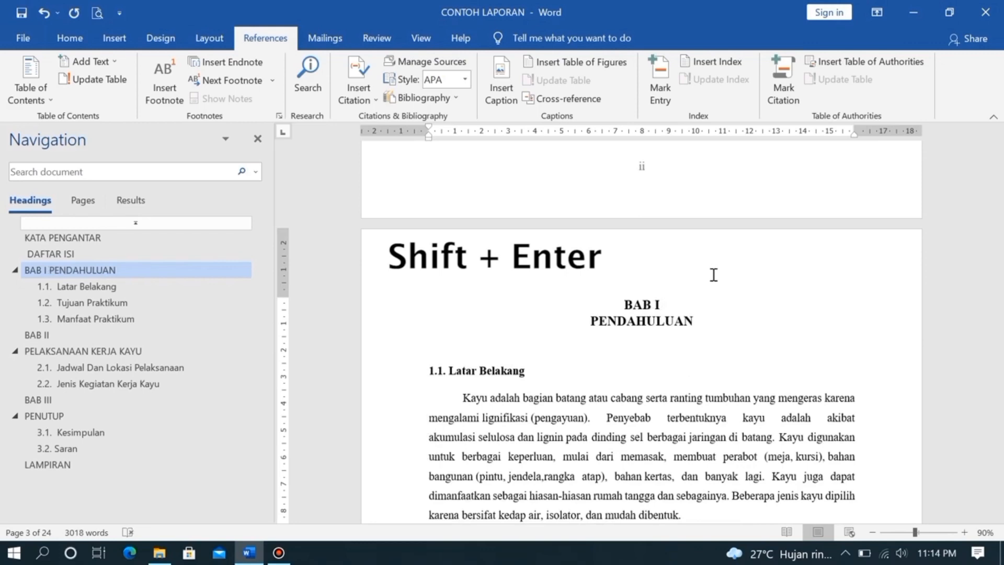
Set the line spacing of the merged BAB I PENDAHULUAN heading to 1.5
left_click(698, 318)
left_click_drag(704, 319, 617, 303)
left_click(70, 38)
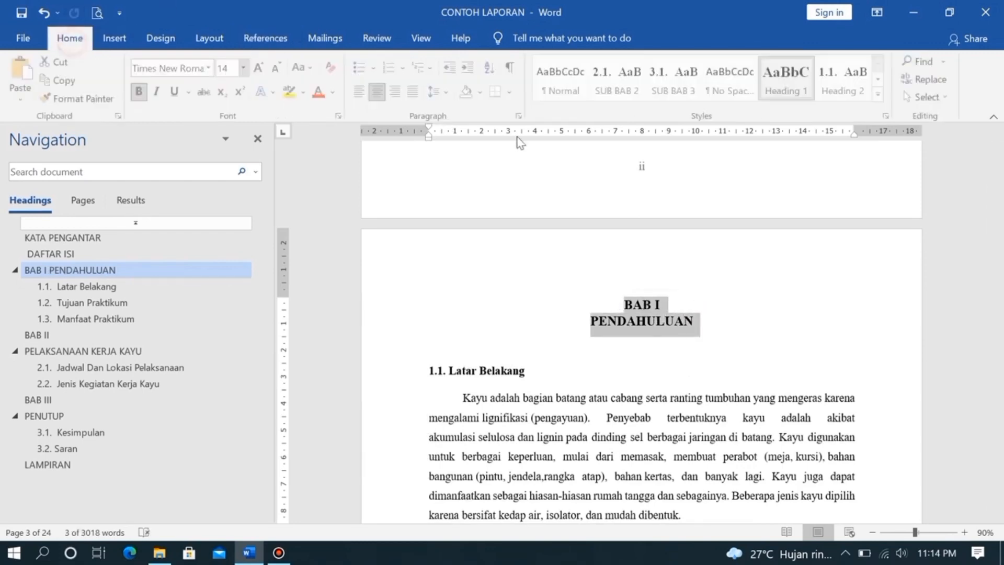
left_click(449, 93)
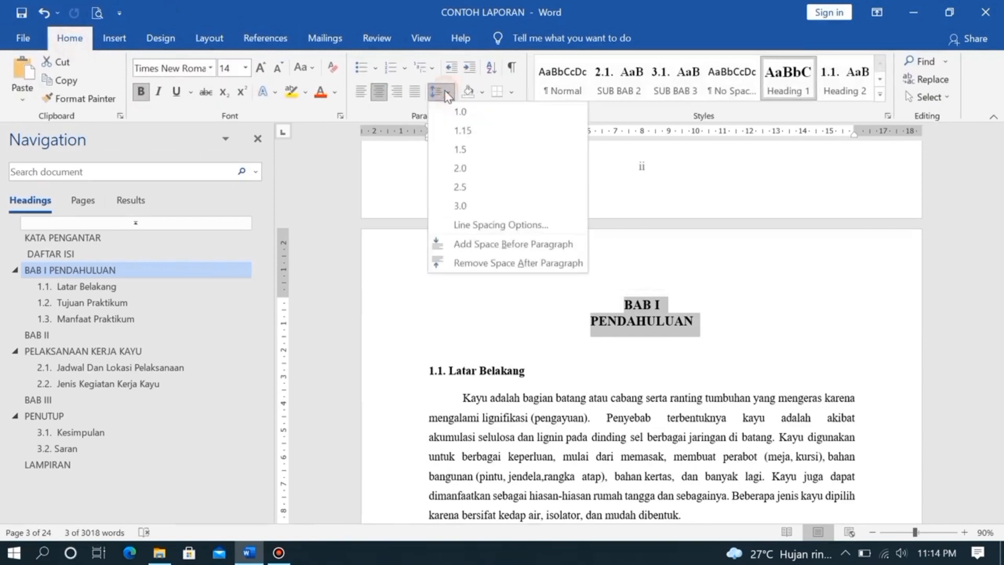
left_click(473, 150)
left_click(727, 327)
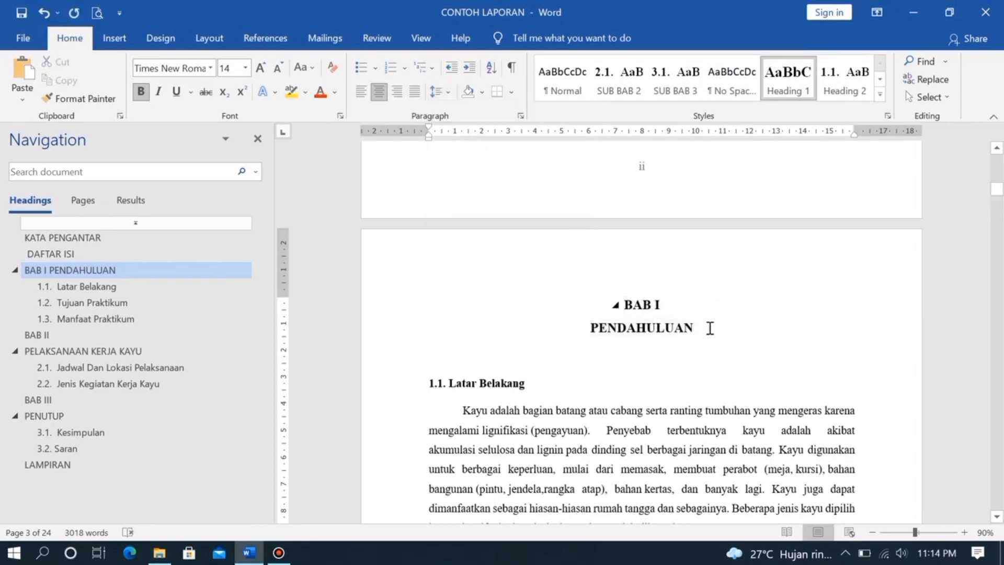
Merge the BAB II and PELAKSANAAN KERJA KAYU titles into a single heading, separating the two lines with a manual line break
scroll(915, 397, "down", 10)
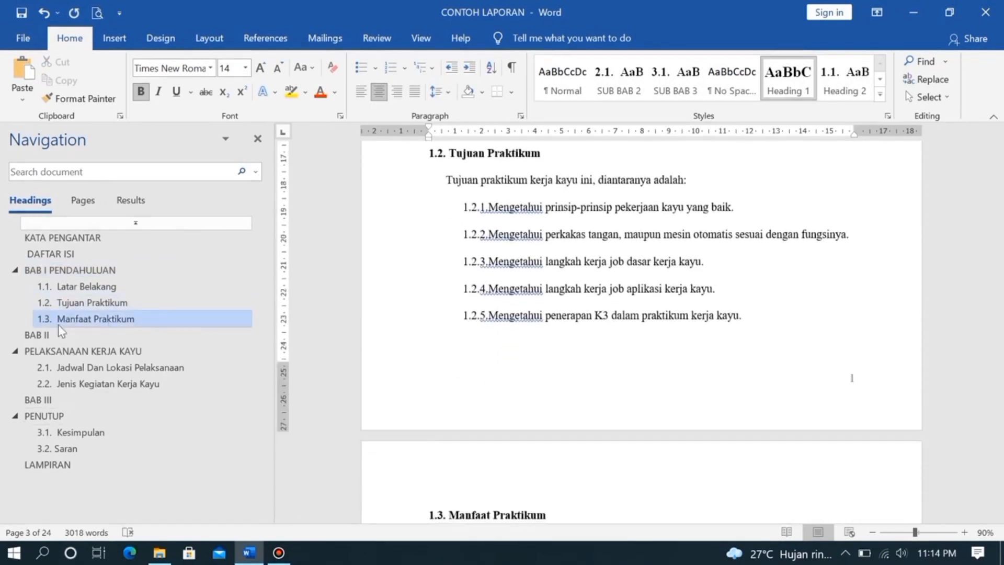
left_click(43, 334)
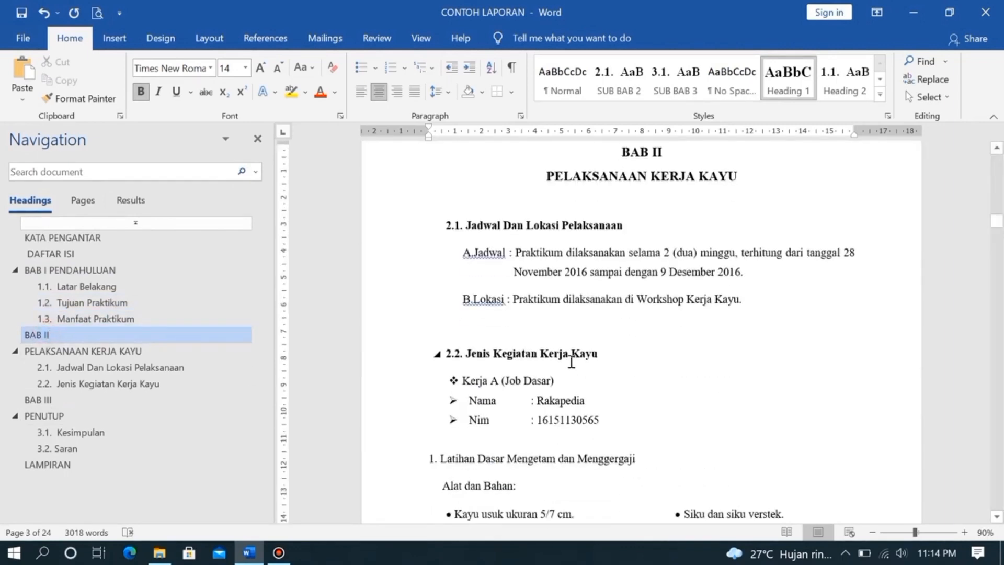
left_click(546, 309)
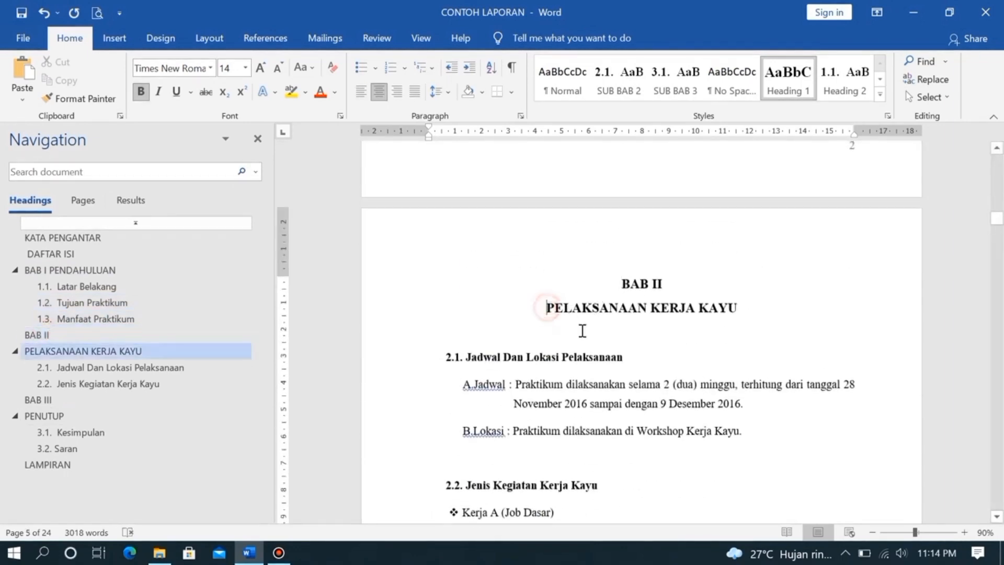
key("ctrl+l")
key("BackSpace")
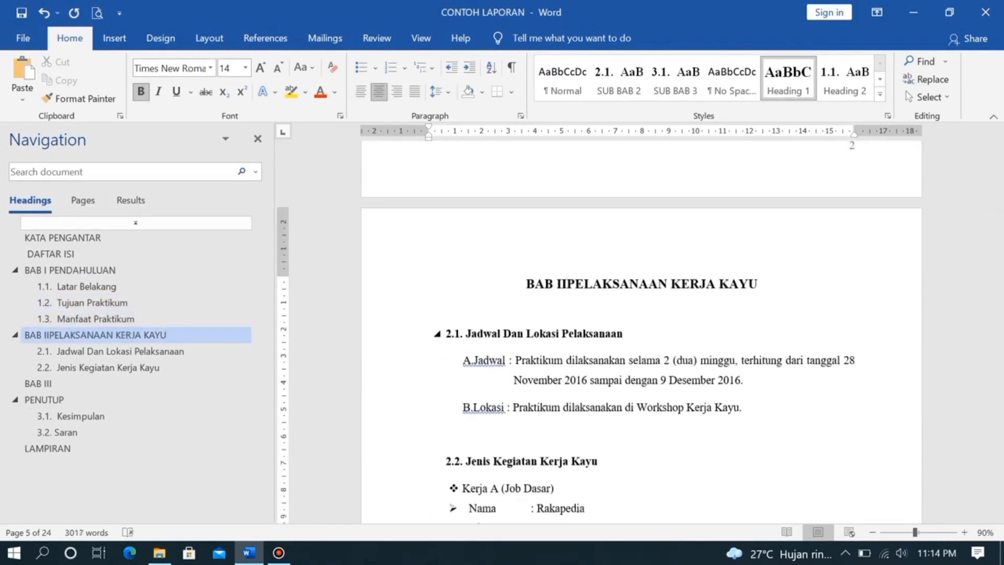
key("Return")
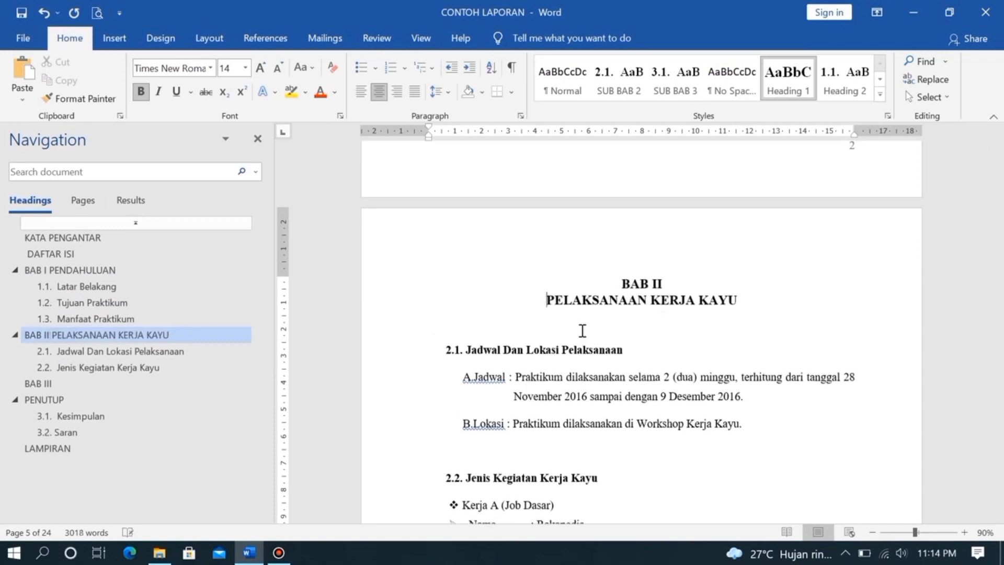
Set the line spacing of the merged BAB II PELAKSANAAN KERJA KAYU heading to 1.5
left_click_drag(739, 298, 617, 283)
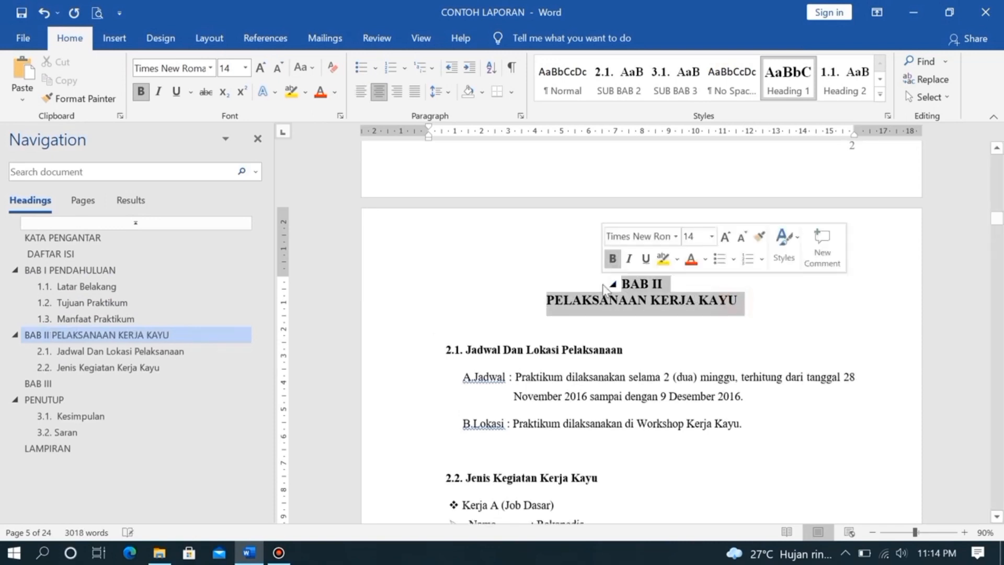
left_click(447, 93)
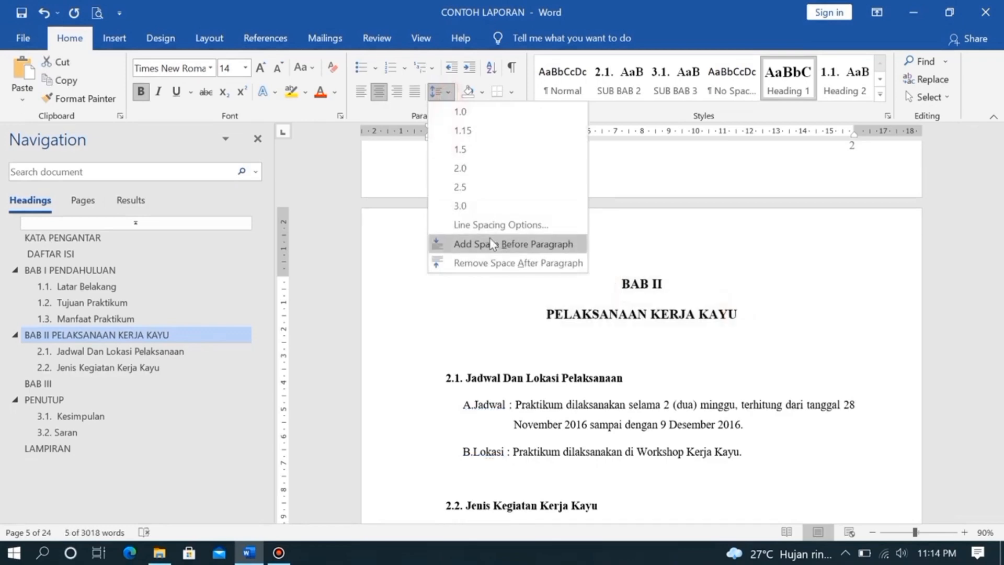
left_click(480, 150)
Merge the BAB III and PENUTUP titles into a single heading, separating the two lines with a manual line break
scroll(739, 363, "down", 10)
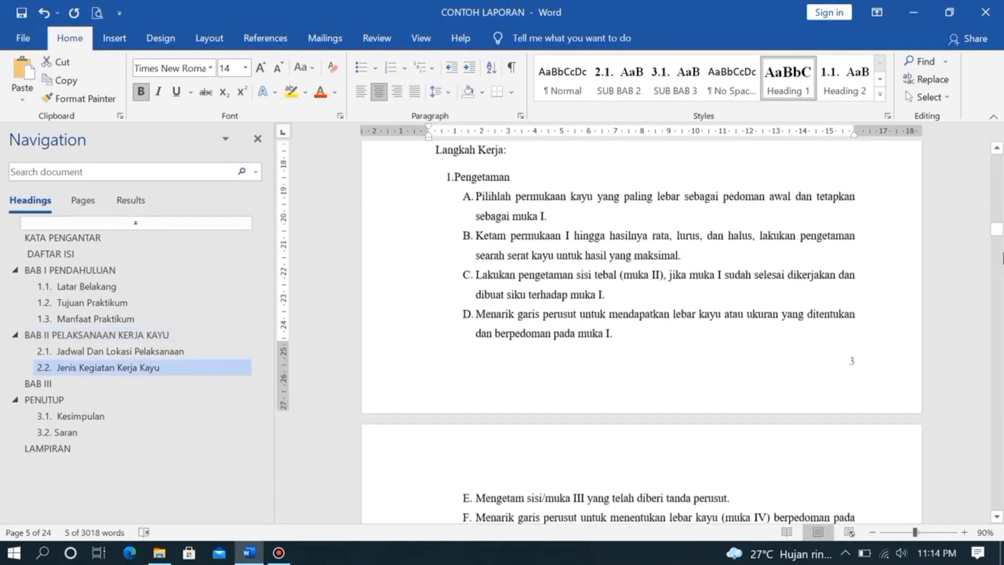
left_click_drag(999, 233, 997, 379)
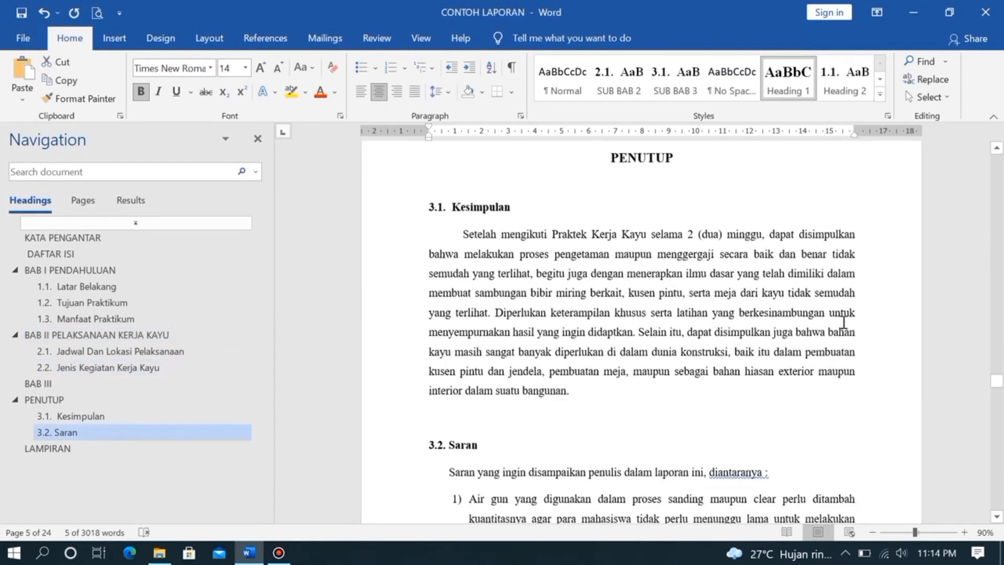
left_click(610, 256)
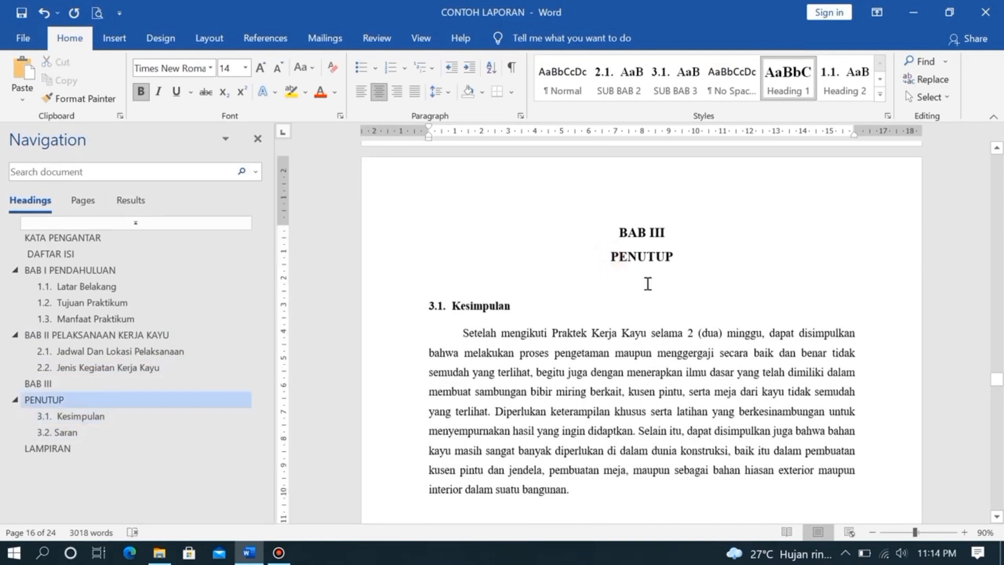
key("BackSpace")
key("Return")
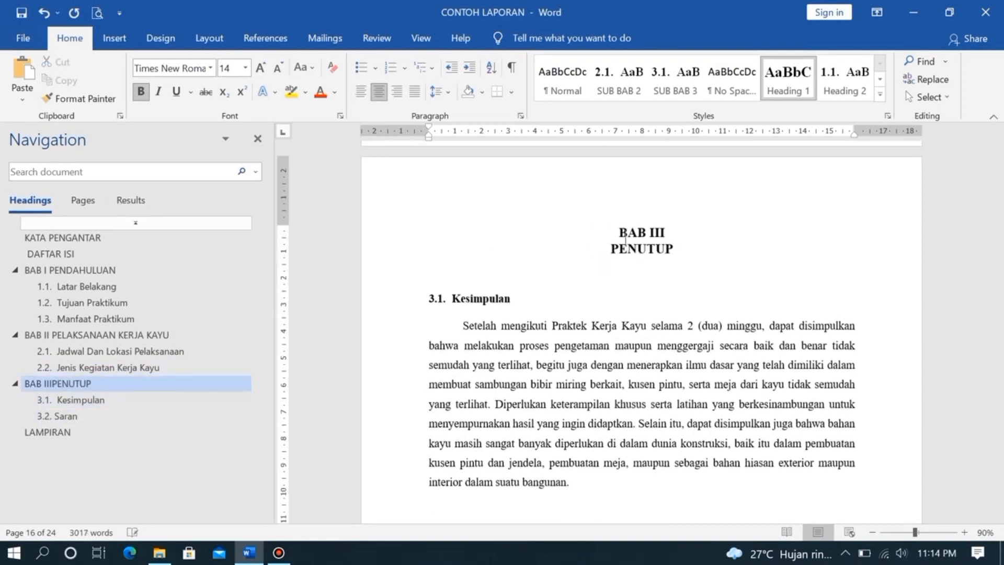
Set the line spacing of the merged BAB III PENUTUP heading to 1.5
left_click_drag(668, 251, 579, 218)
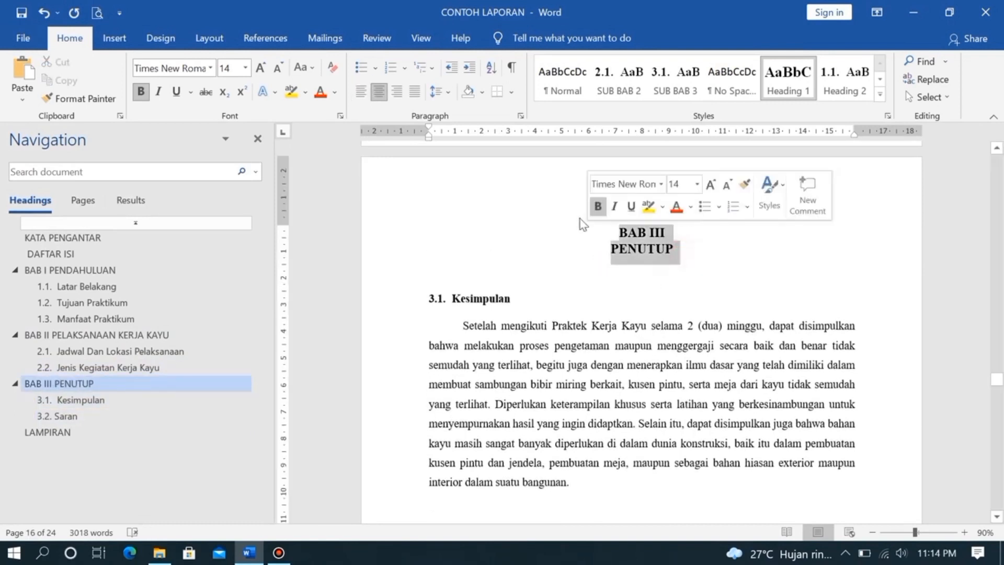
left_click(447, 92)
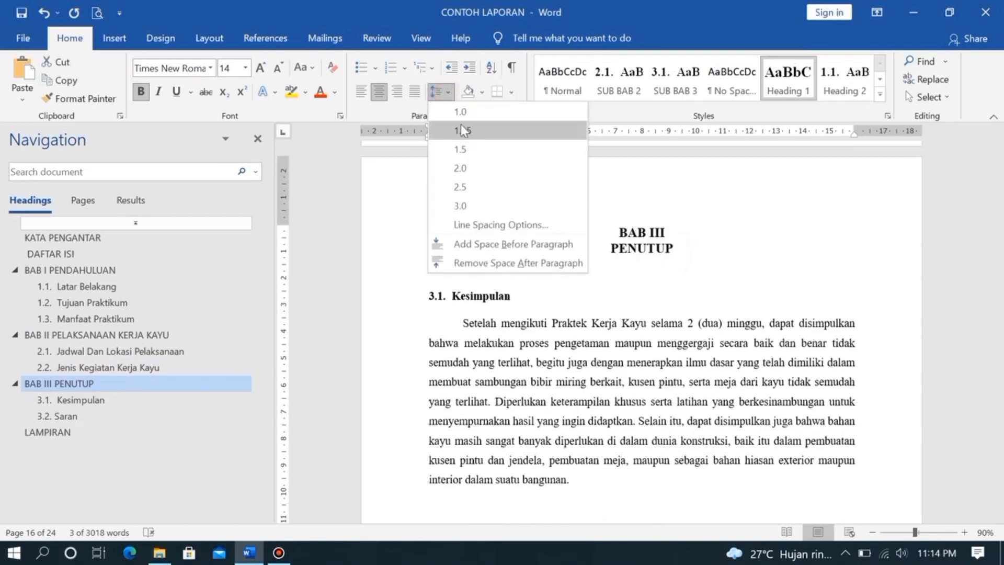
left_click(460, 150)
left_click(798, 253)
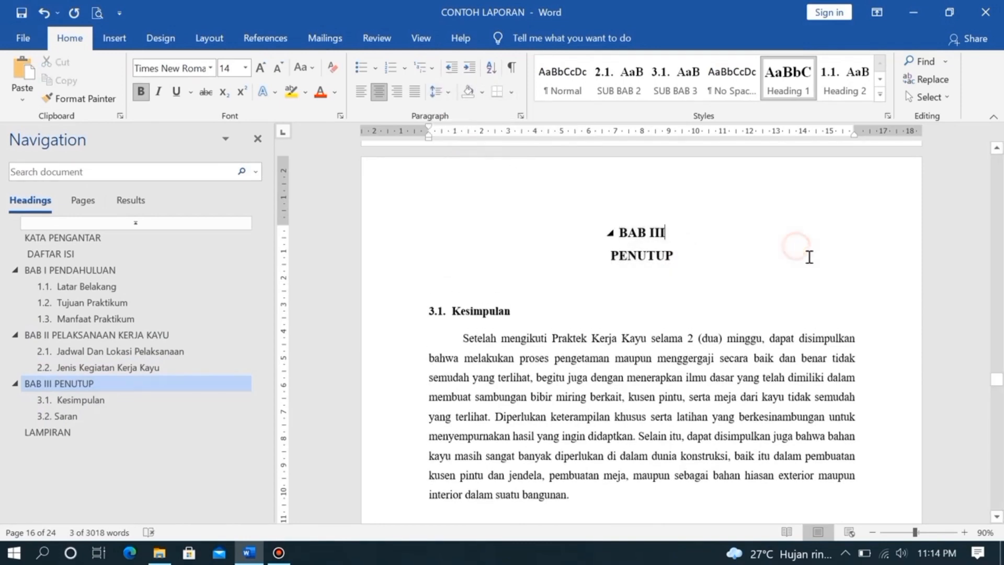
Update the entire table of contents under DAFTAR ISI, not only its page numbers
scroll(916, 408, "down", 6)
scroll(941, 419, "up", 4)
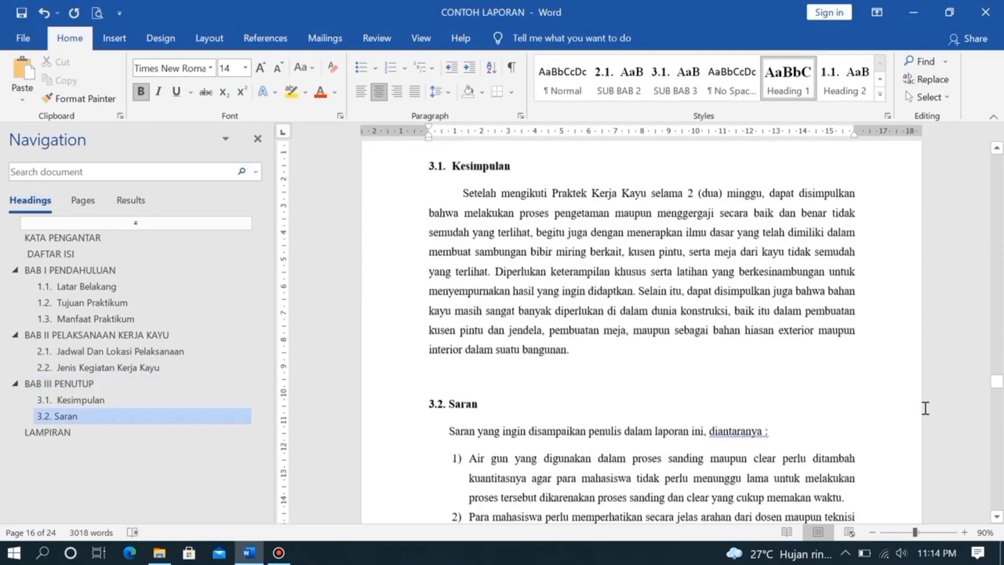
left_click_drag(998, 385, 1000, 176)
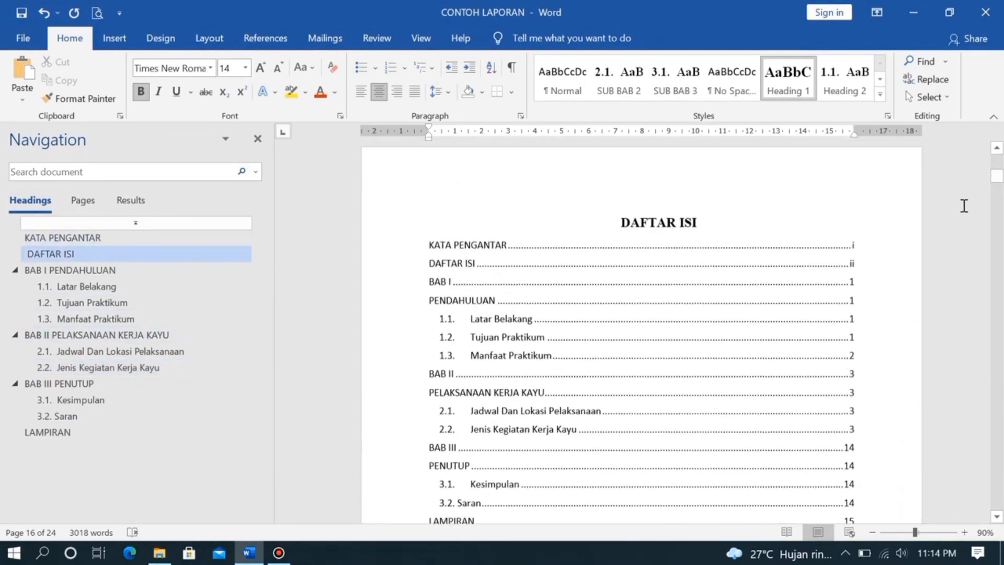
left_click(678, 316)
left_click(510, 241)
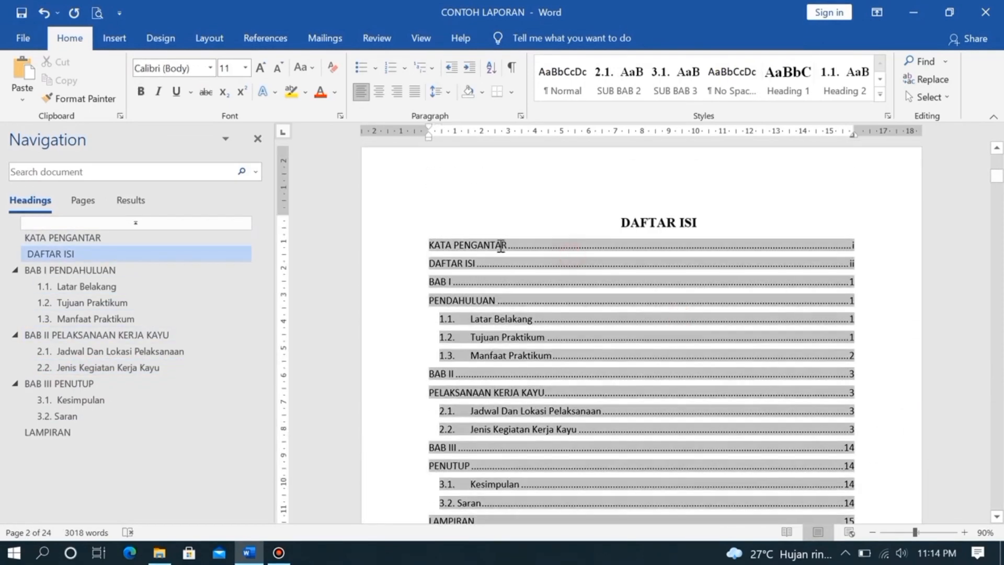
right_click(501, 245)
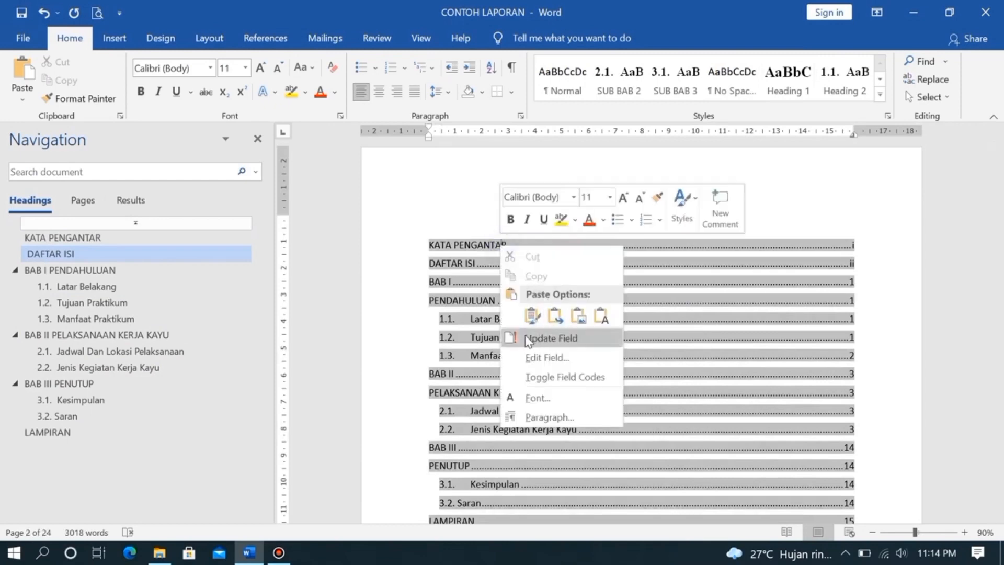
left_click(563, 339)
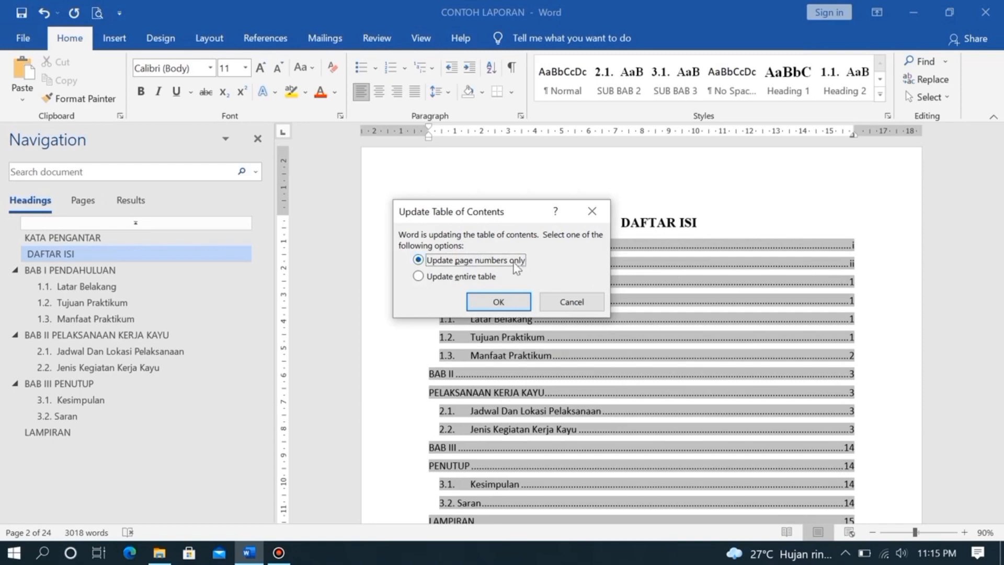
left_click(418, 277)
left_click(502, 302)
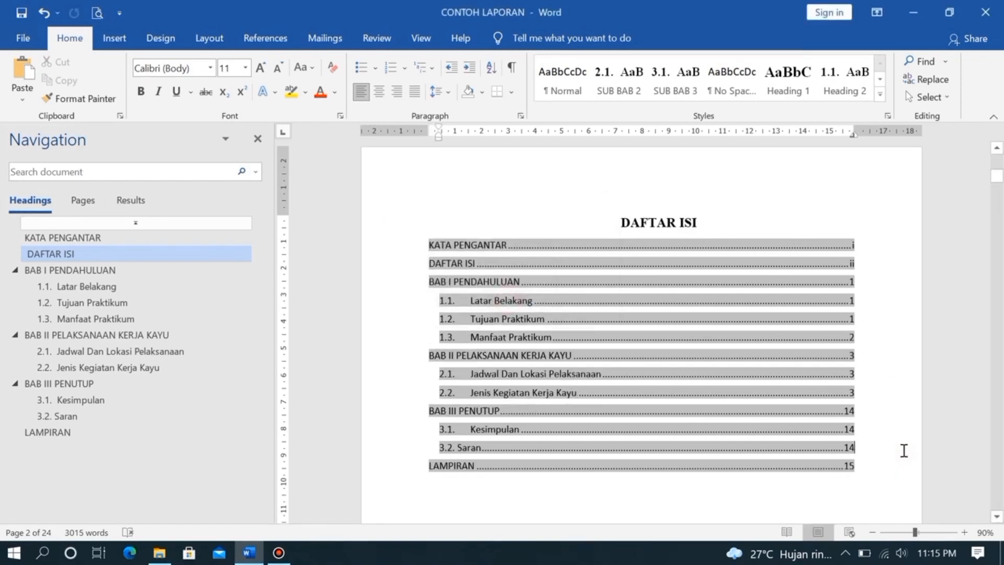
left_click(903, 473)
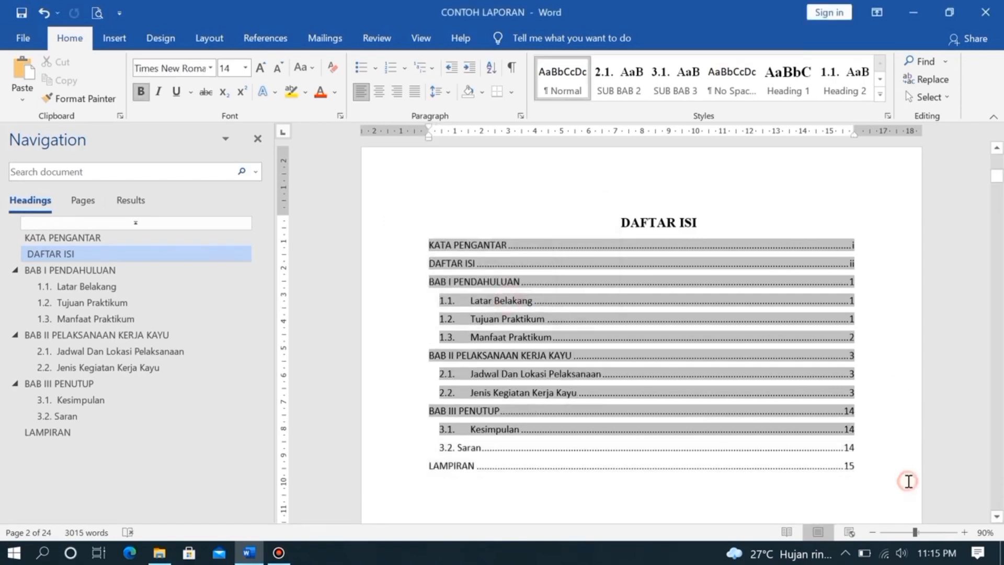
left_click(742, 221)
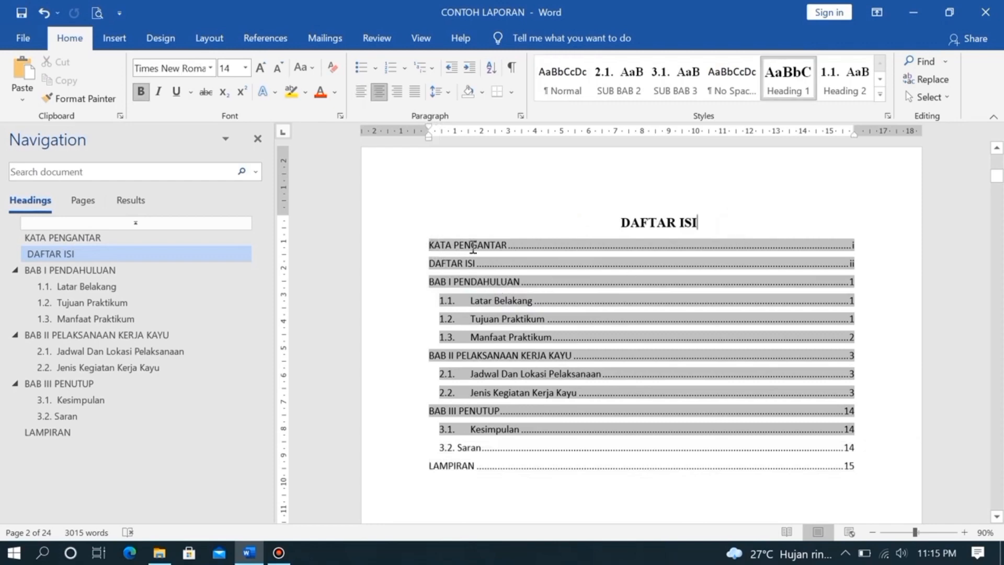
left_click(795, 461)
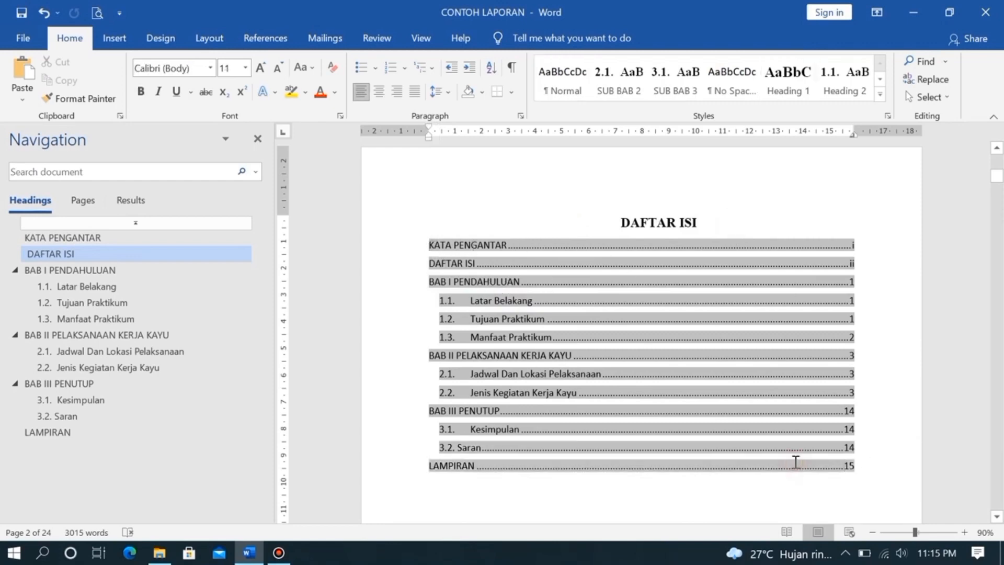
scroll(795, 461, "up", 5)
left_click(657, 216)
scroll(686, 234, "down", 5)
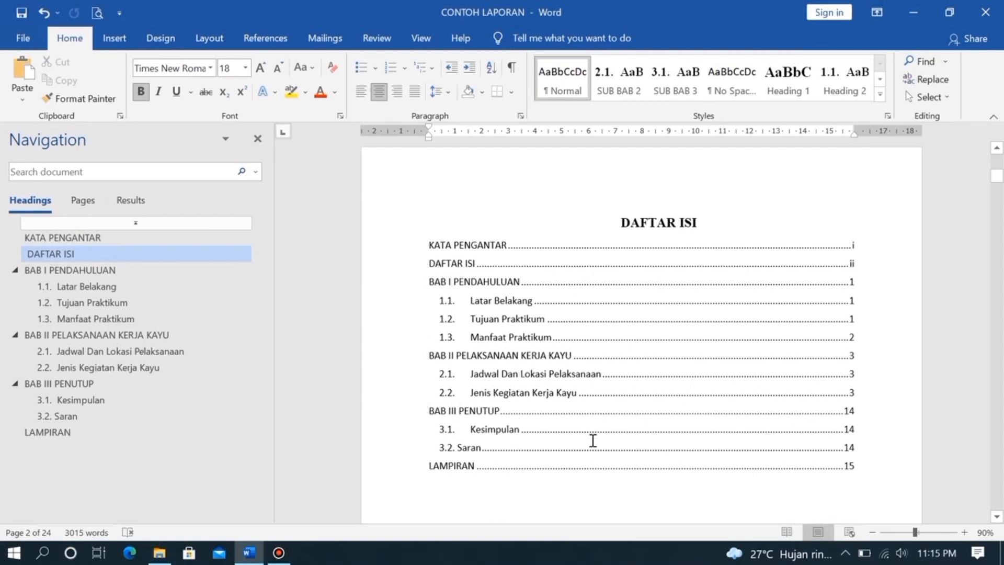
Format all table of contents entries, from KATA PENGANTAR to LAMPIRAN, in Times New Roman at size 12
left_click_drag(871, 467, 390, 244)
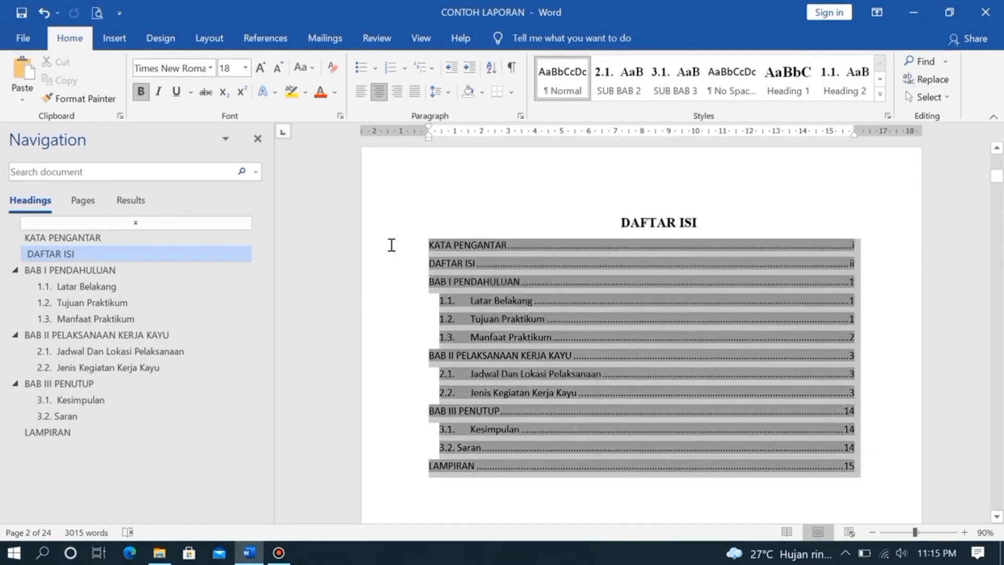
left_click(260, 67)
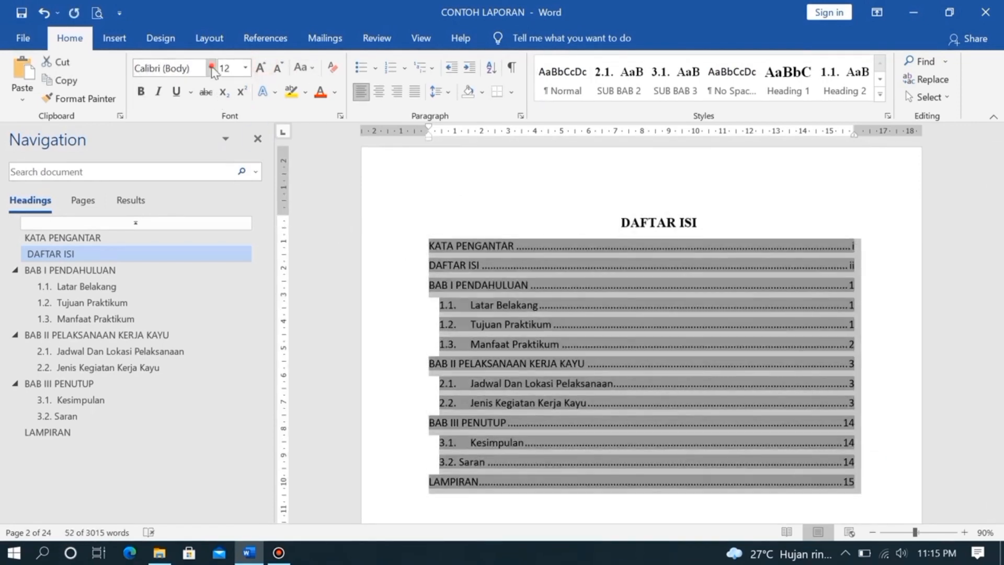
left_click(212, 68)
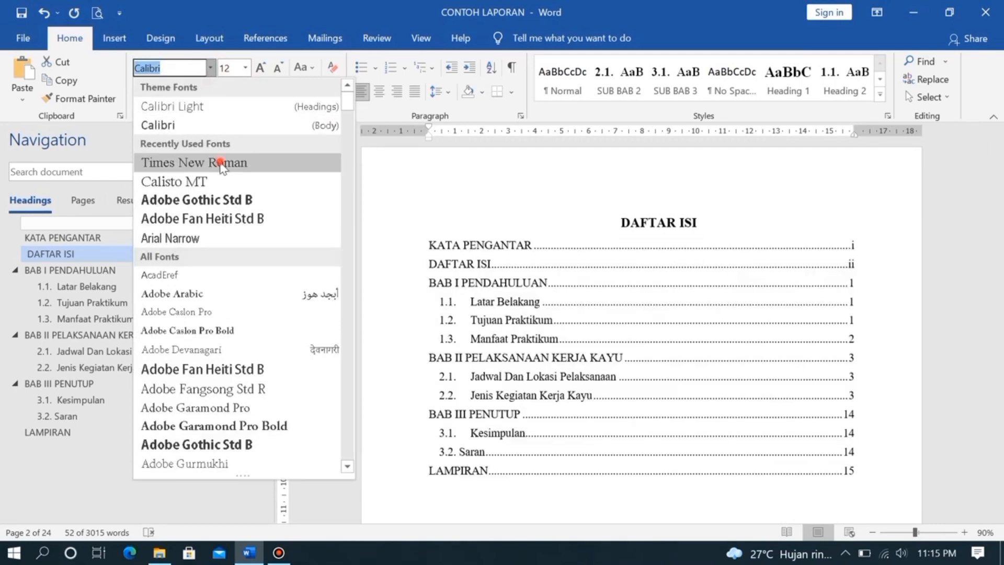
left_click(222, 163)
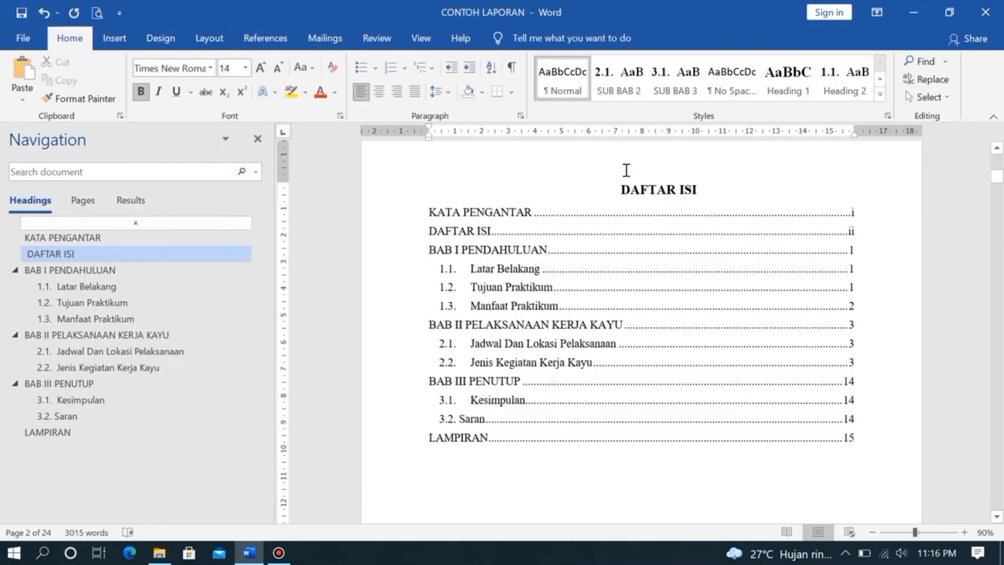